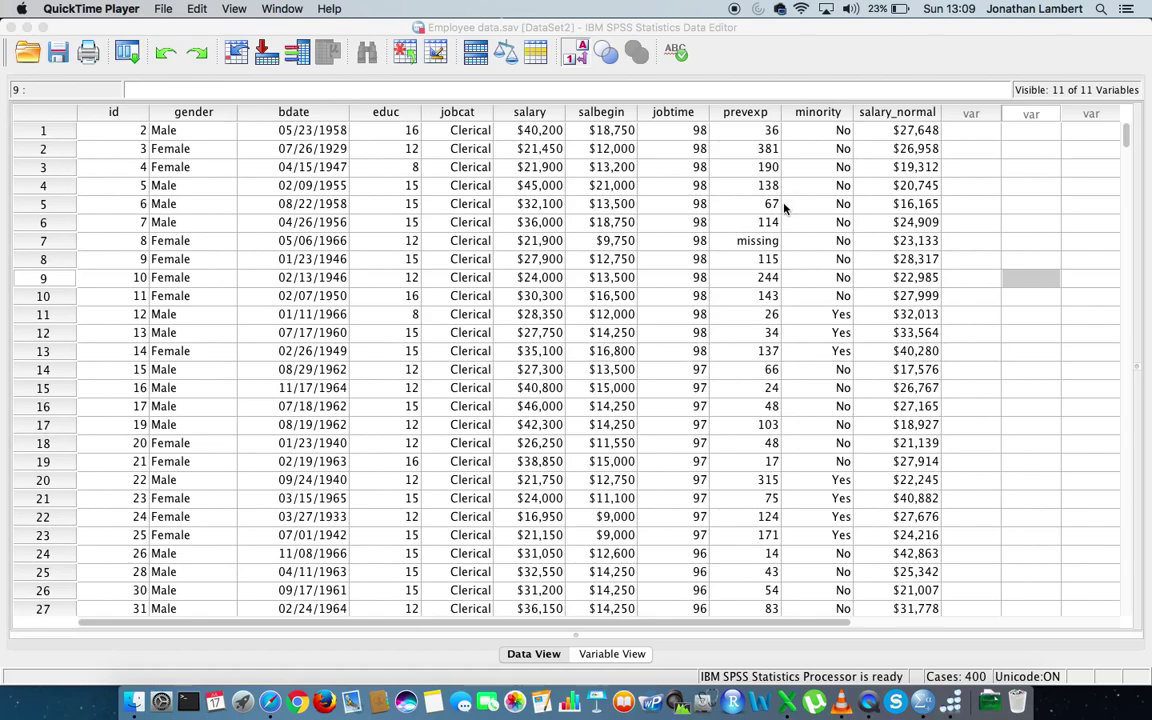
Examine the employee dataset by highlighting the second case row and each variable column from id through prevexp.
click(772, 30)
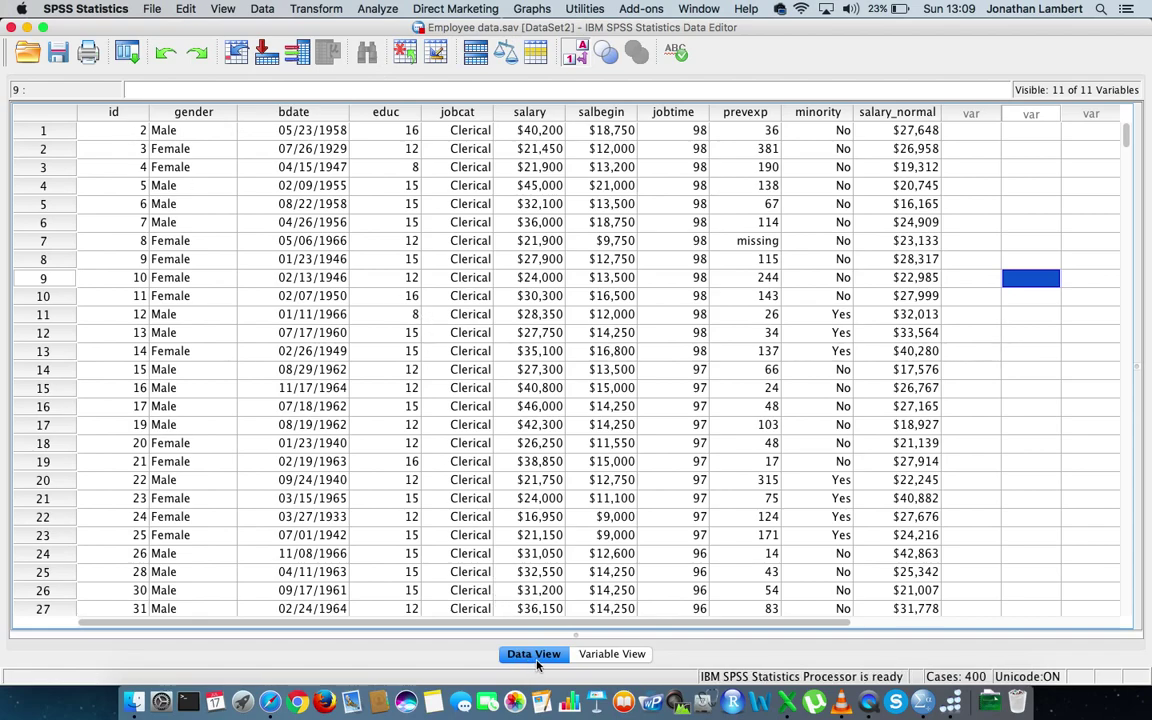
click(115, 113)
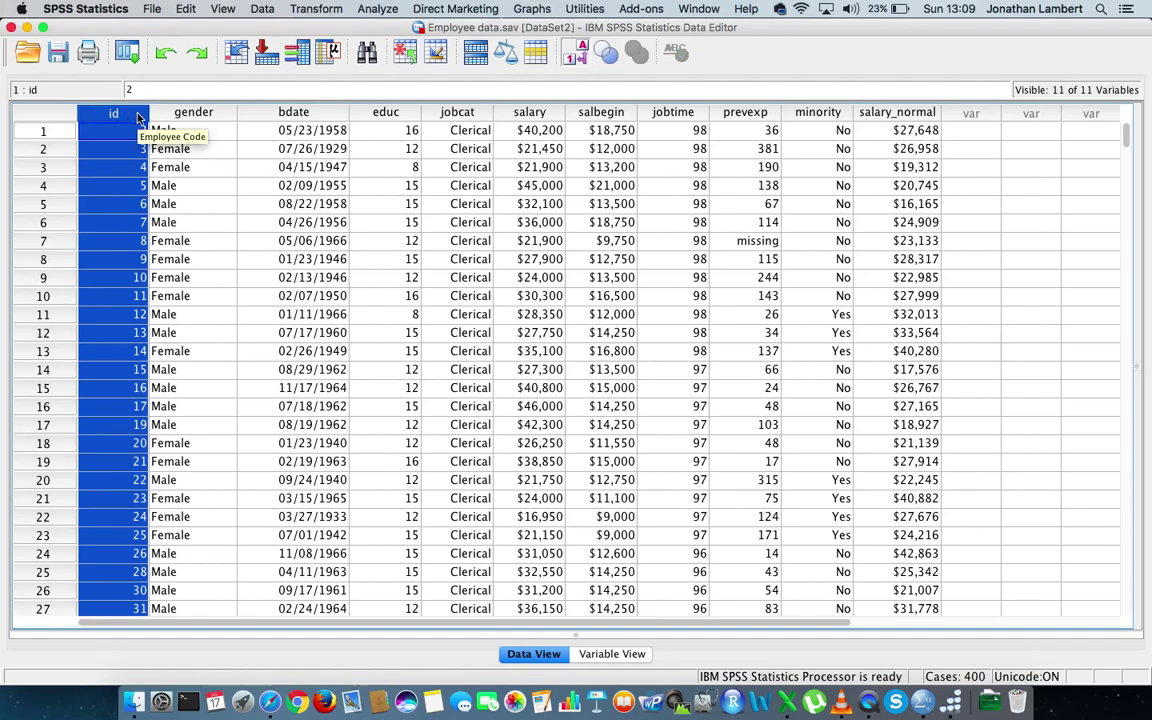
click(45, 150)
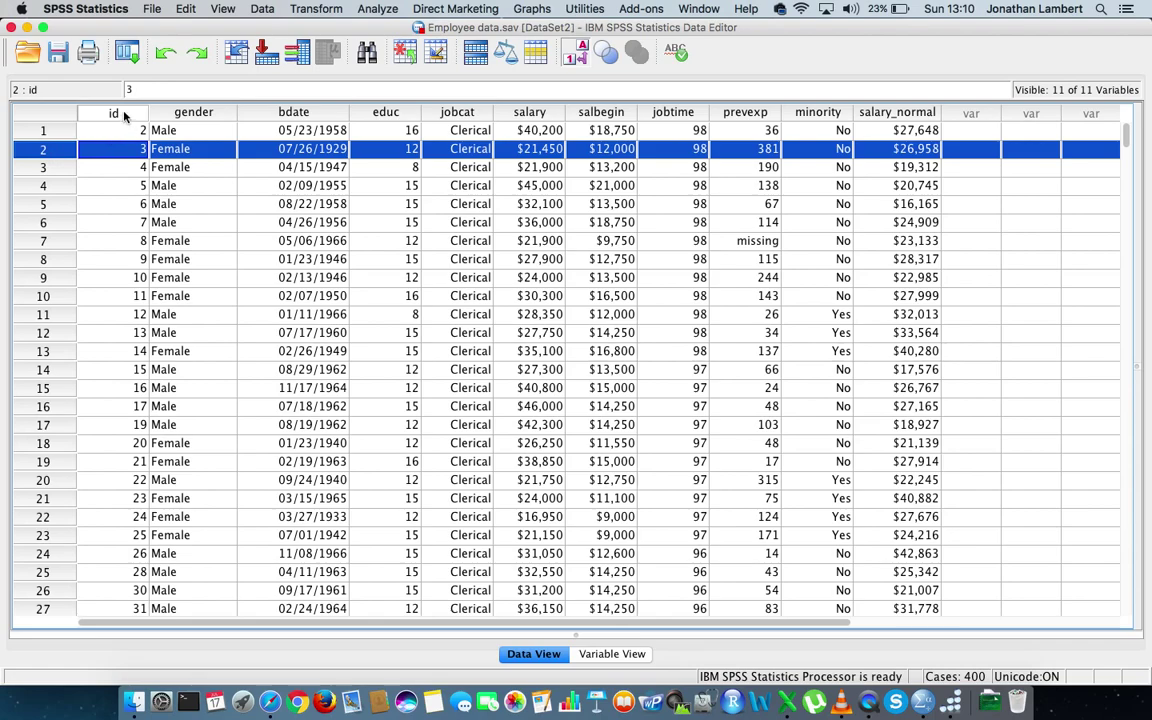
click(207, 114)
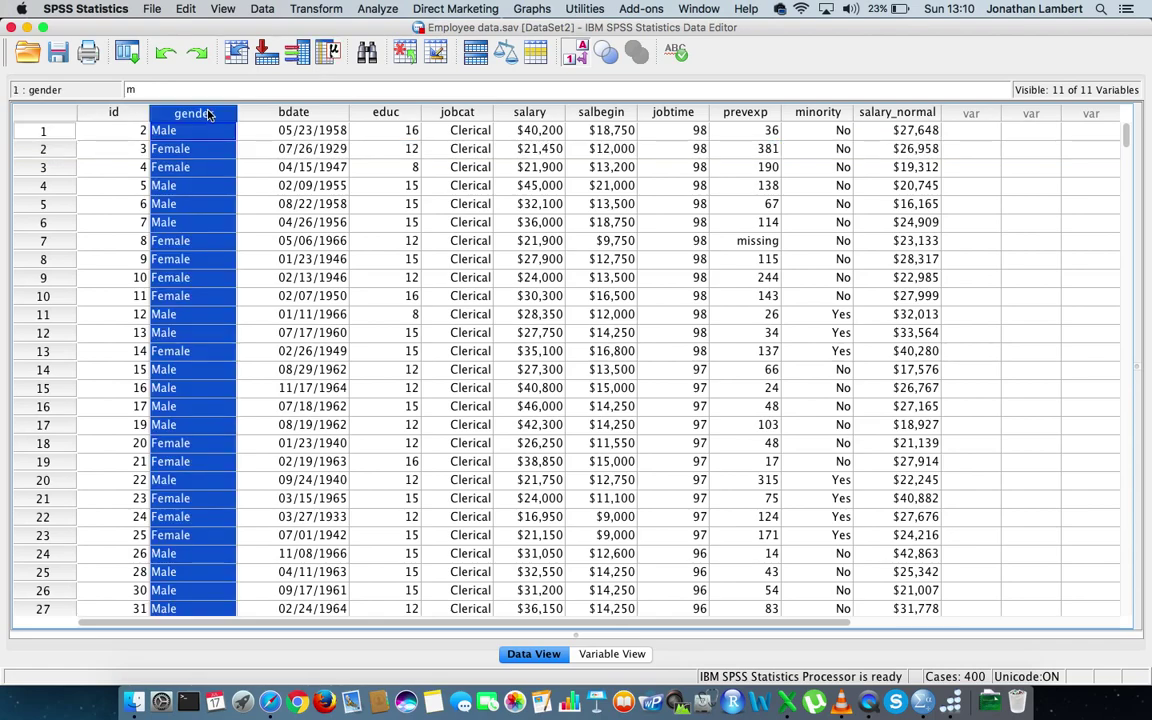
click(306, 115)
click(395, 116)
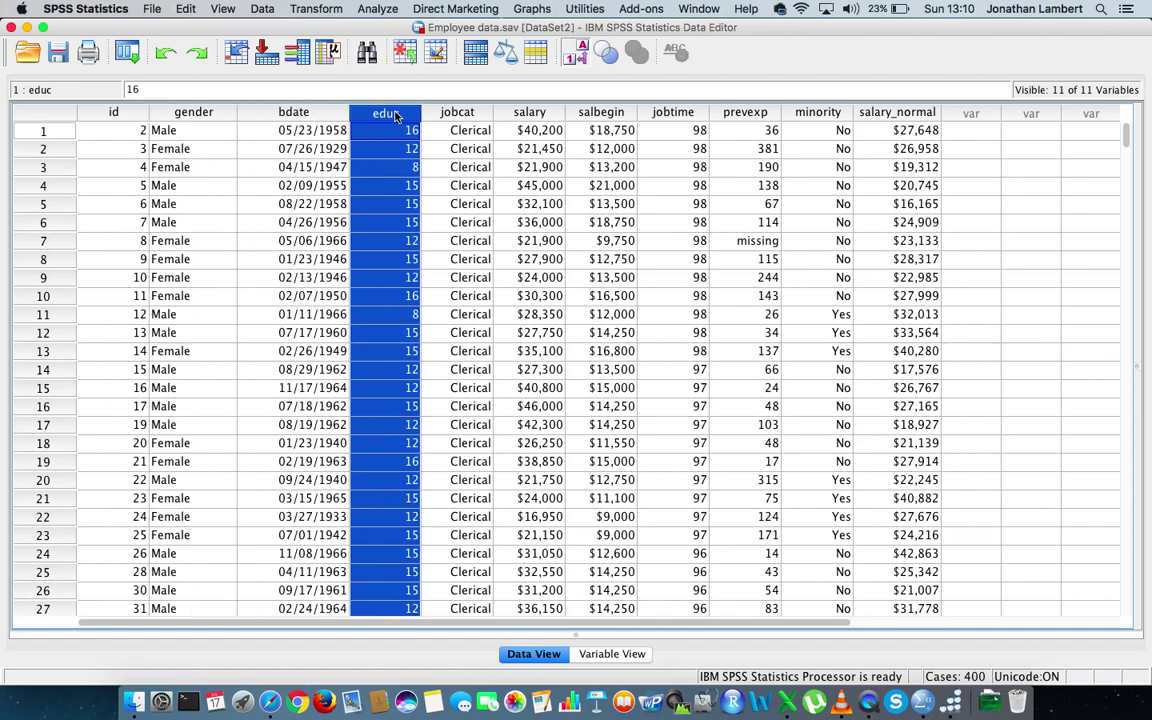
click(458, 115)
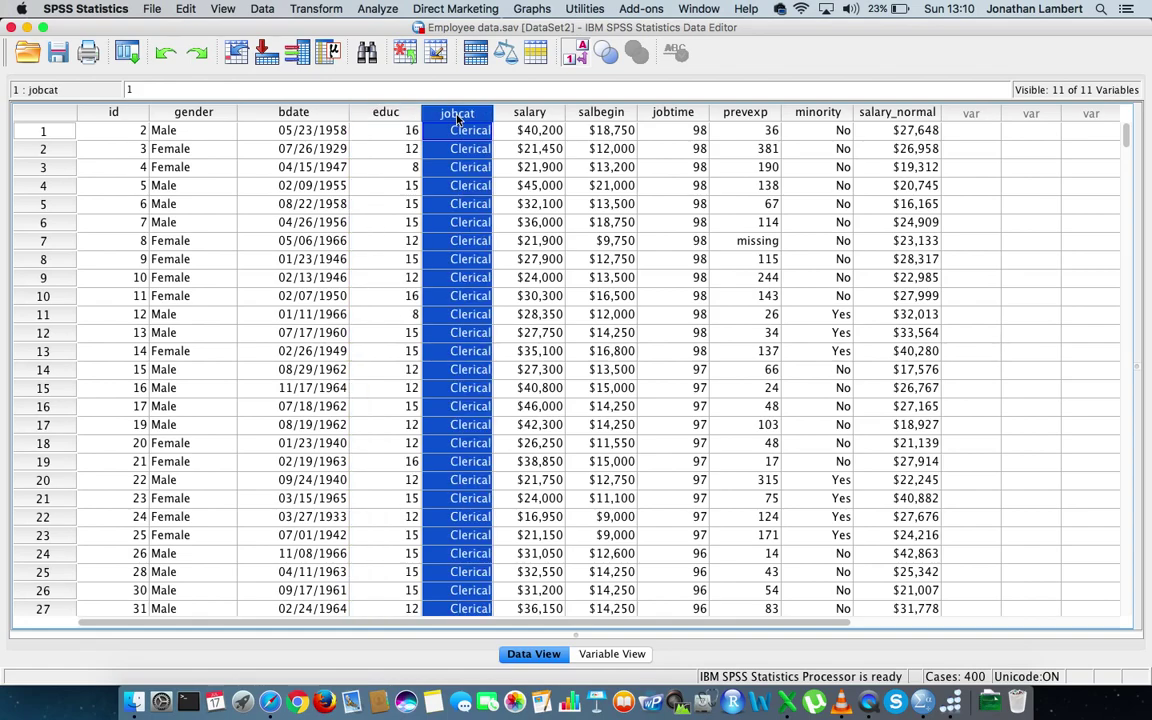
click(537, 116)
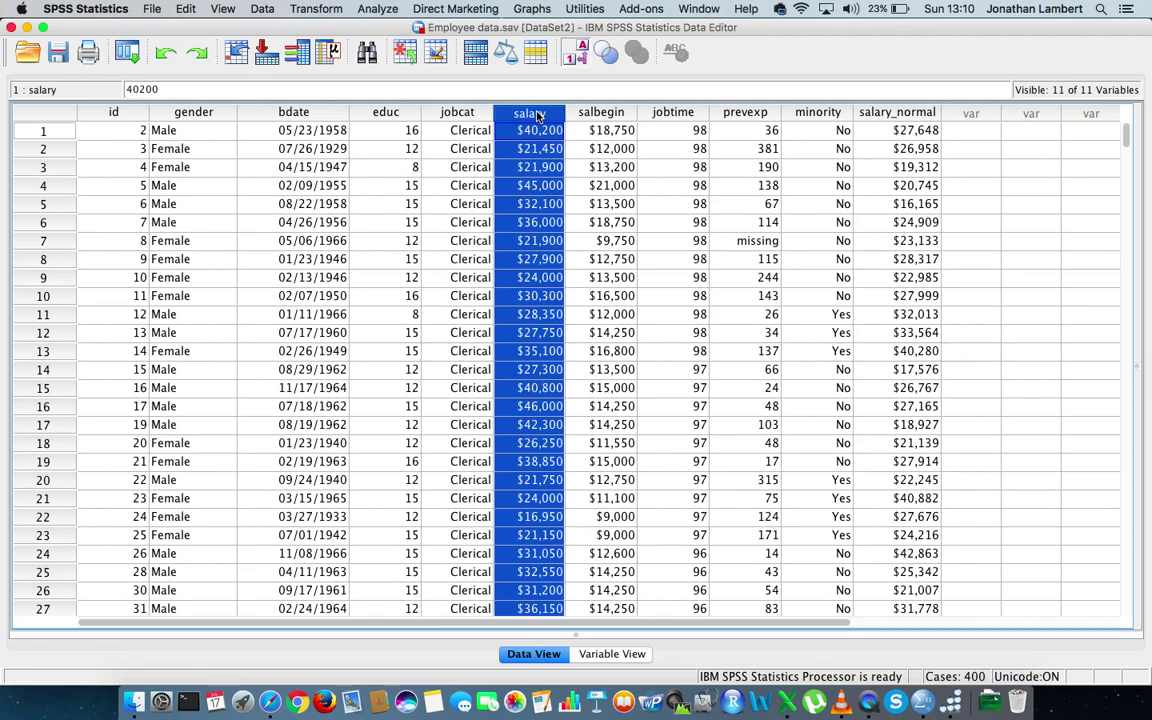
click(621, 116)
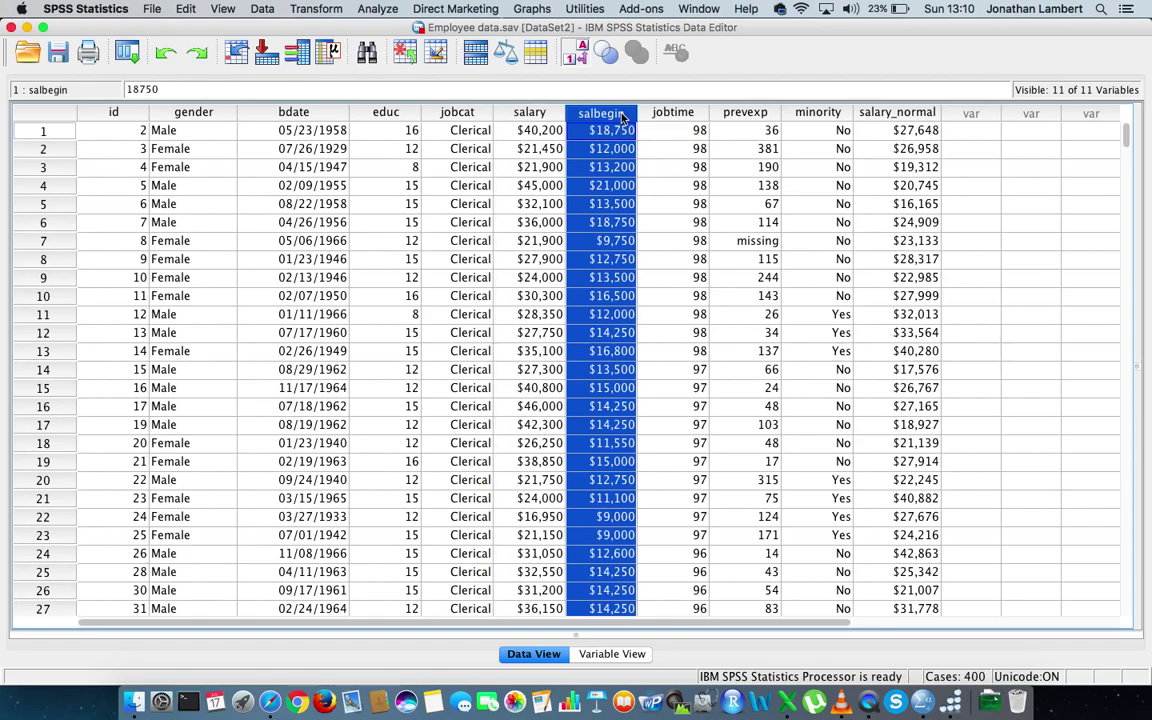
click(684, 116)
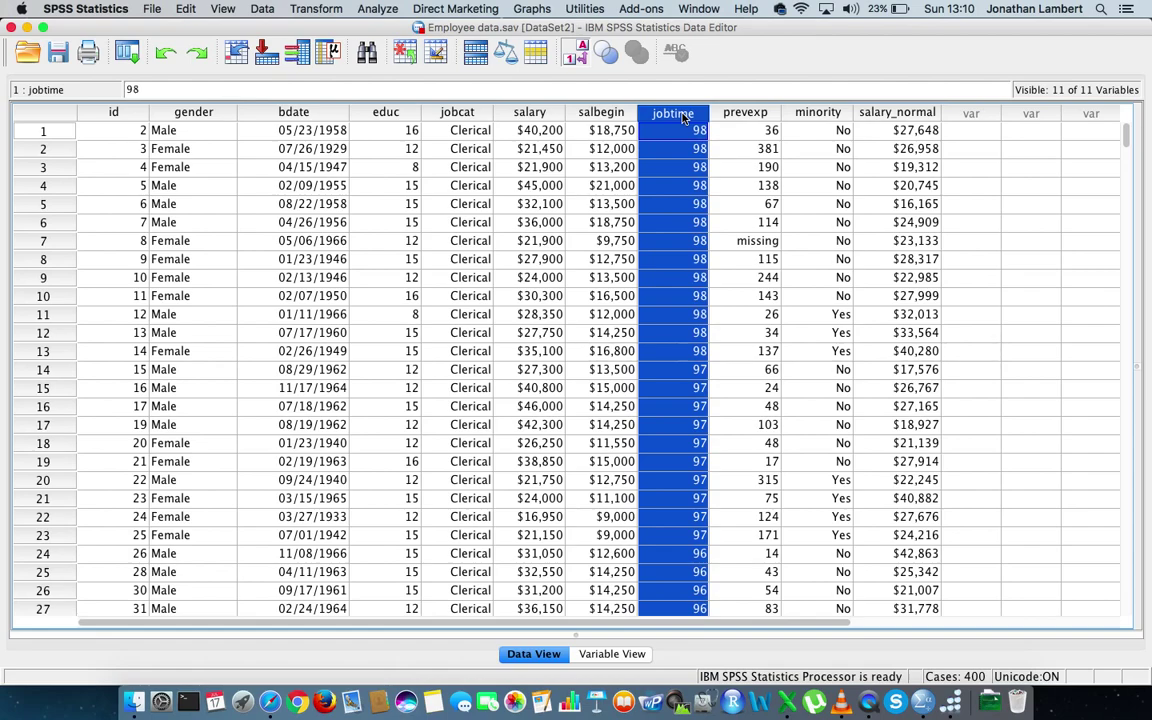
click(765, 118)
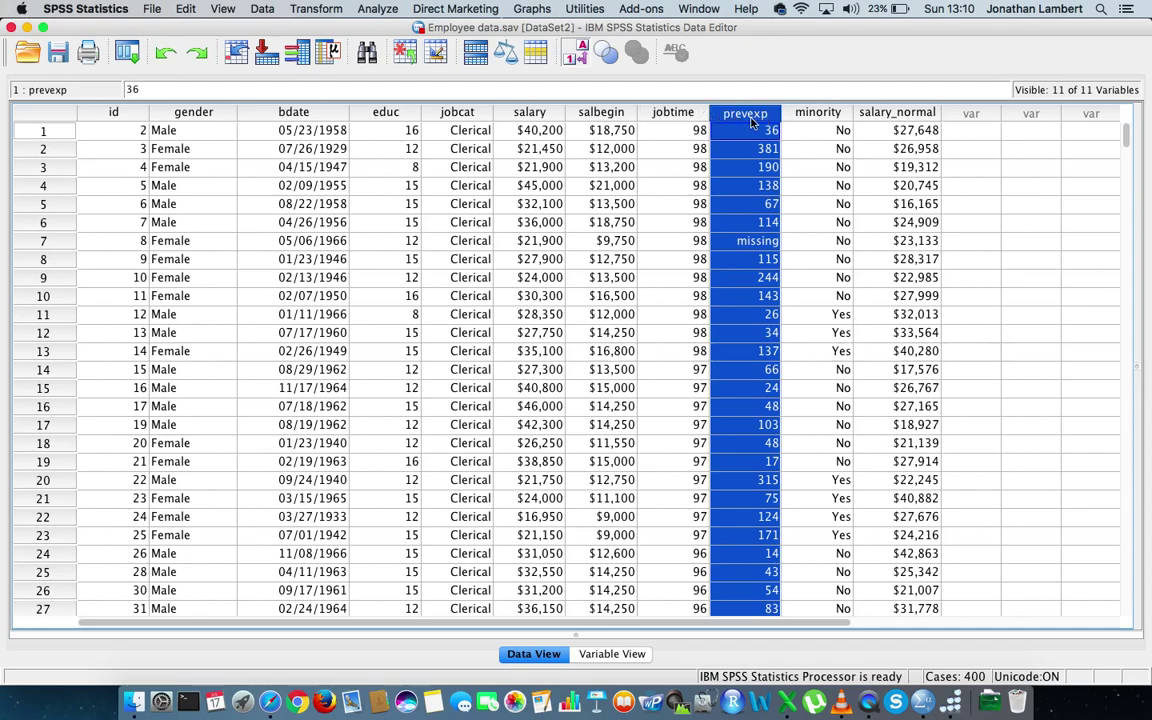
Compare the beginning salary (salbegin) and previous experience (prevexp) columns as the two variables of interest.
click(615, 114)
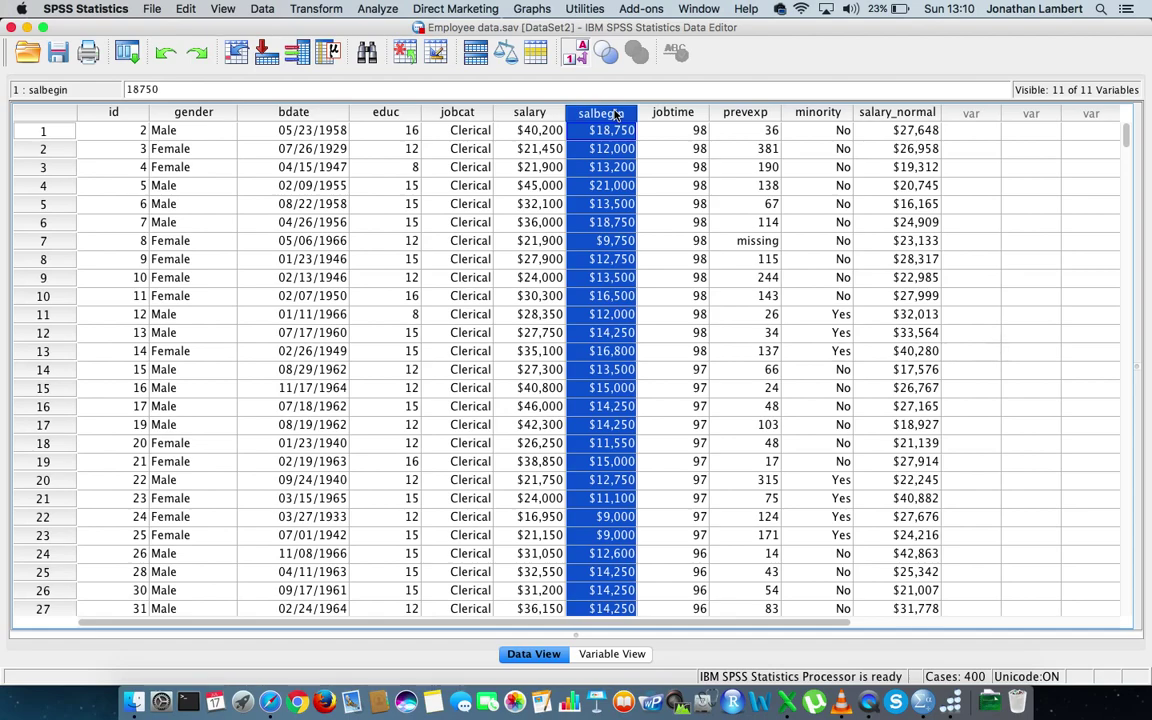
click(737, 117)
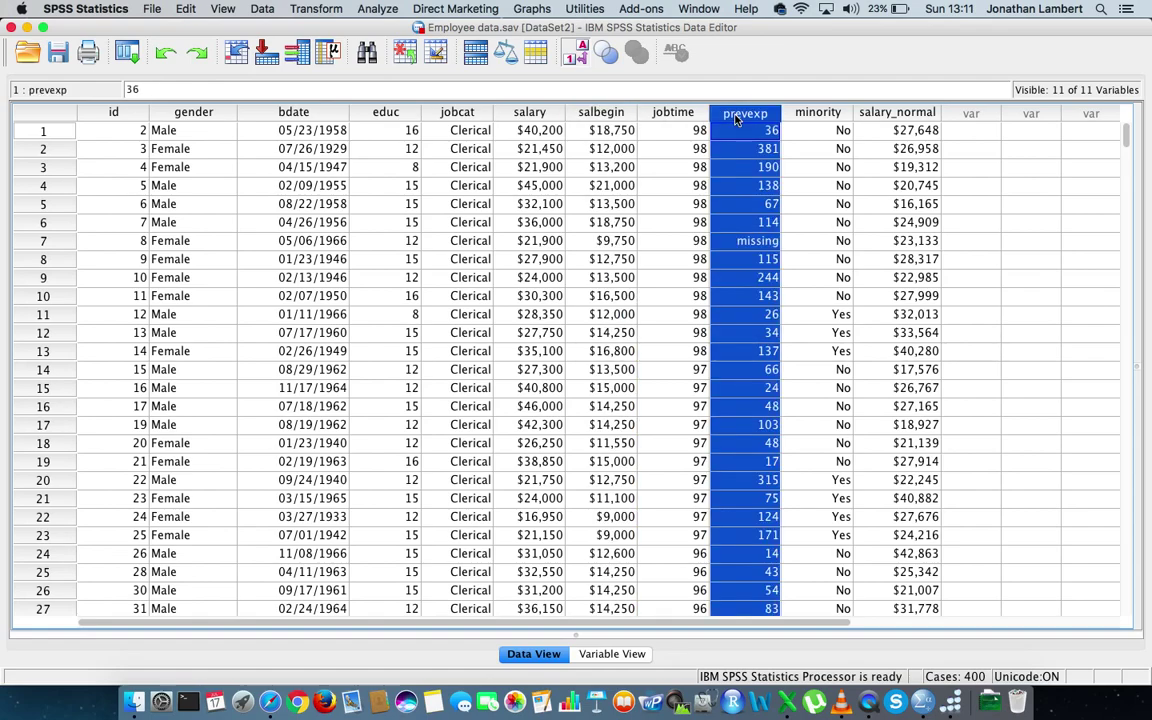
click(601, 117)
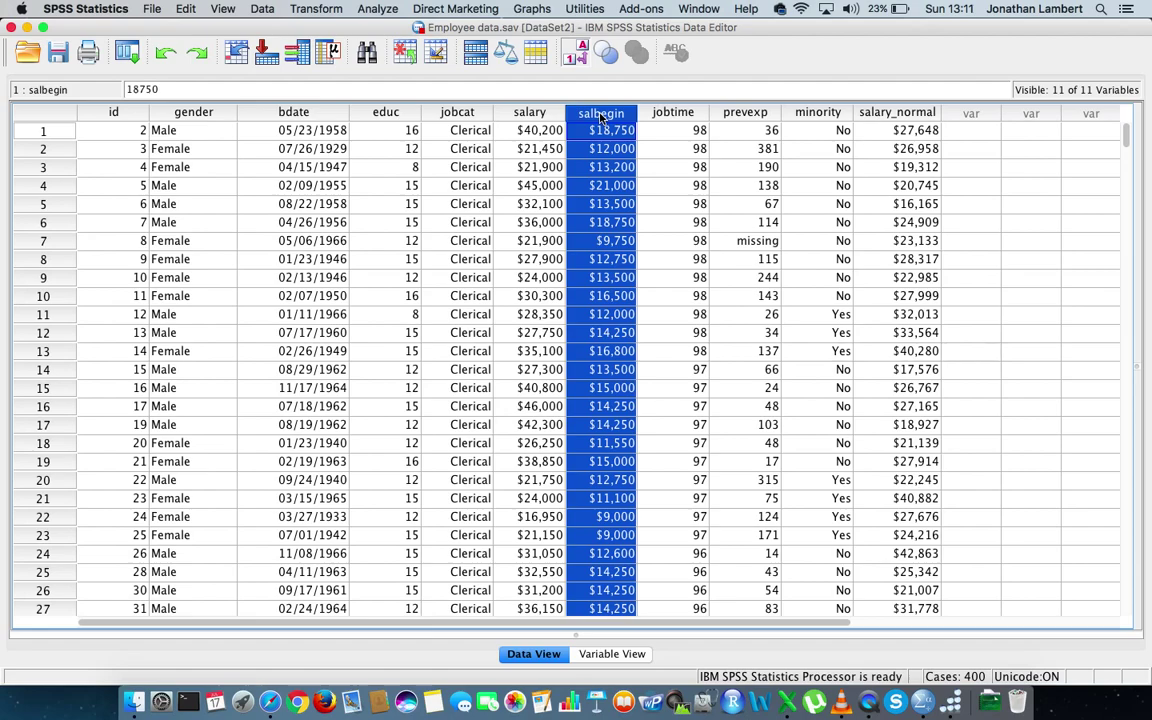
click(754, 116)
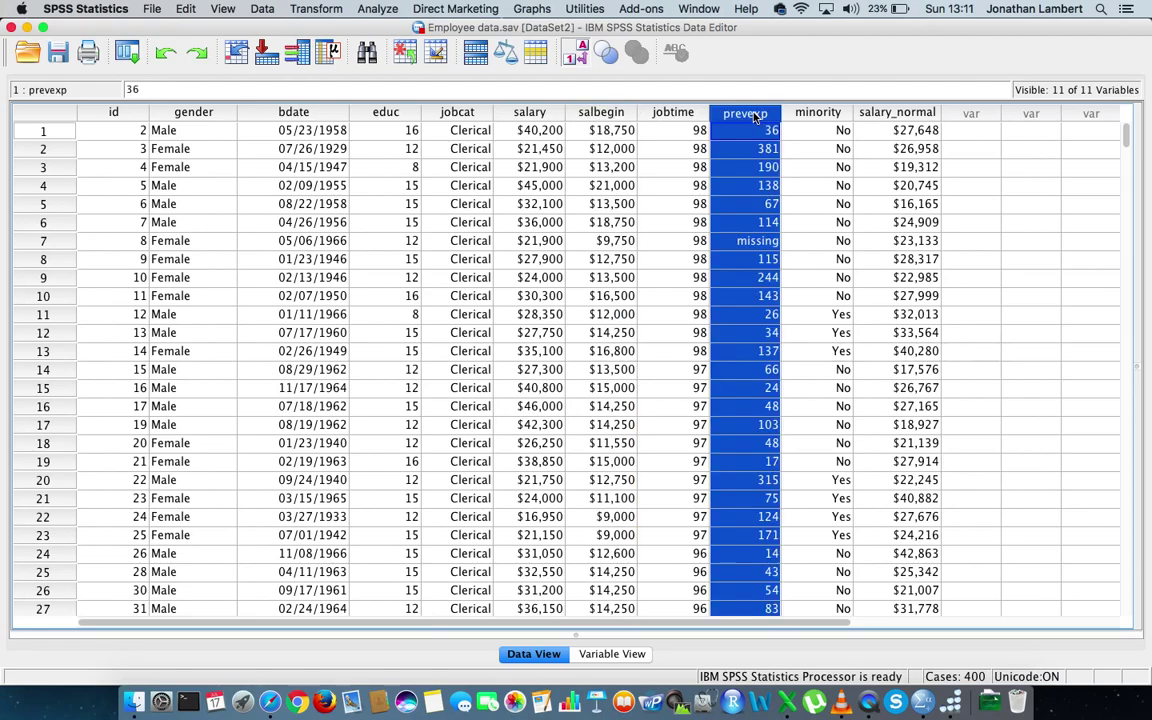
click(610, 117)
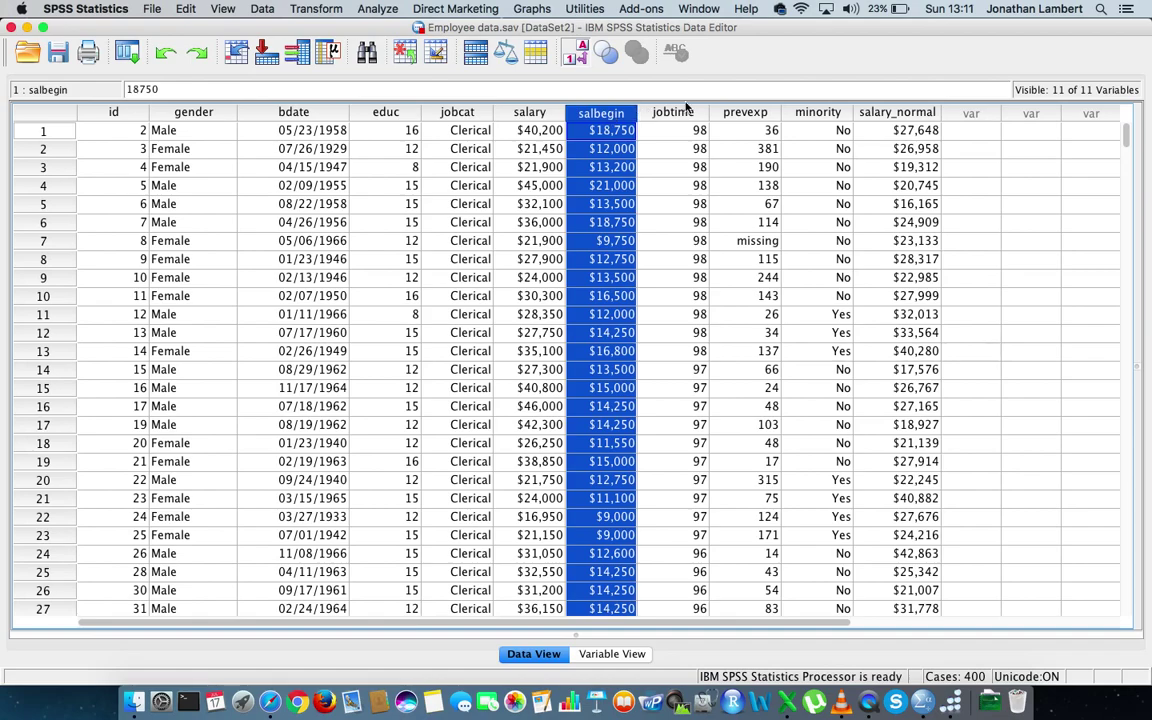
click(748, 113)
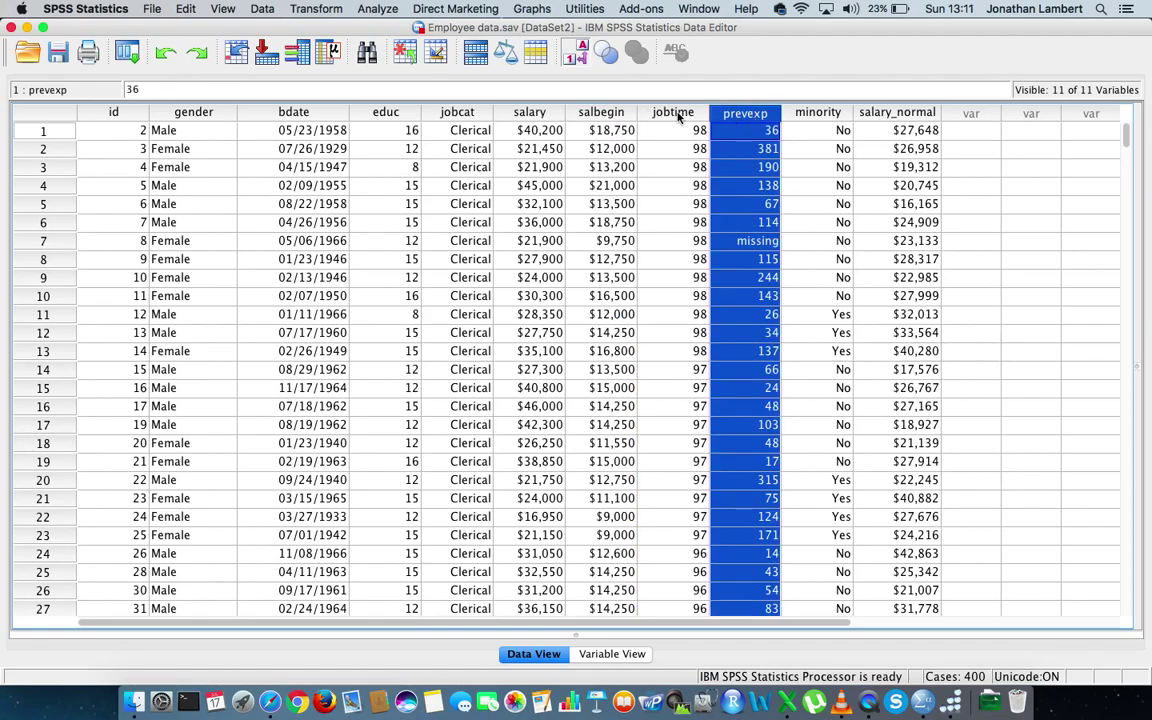
click(605, 113)
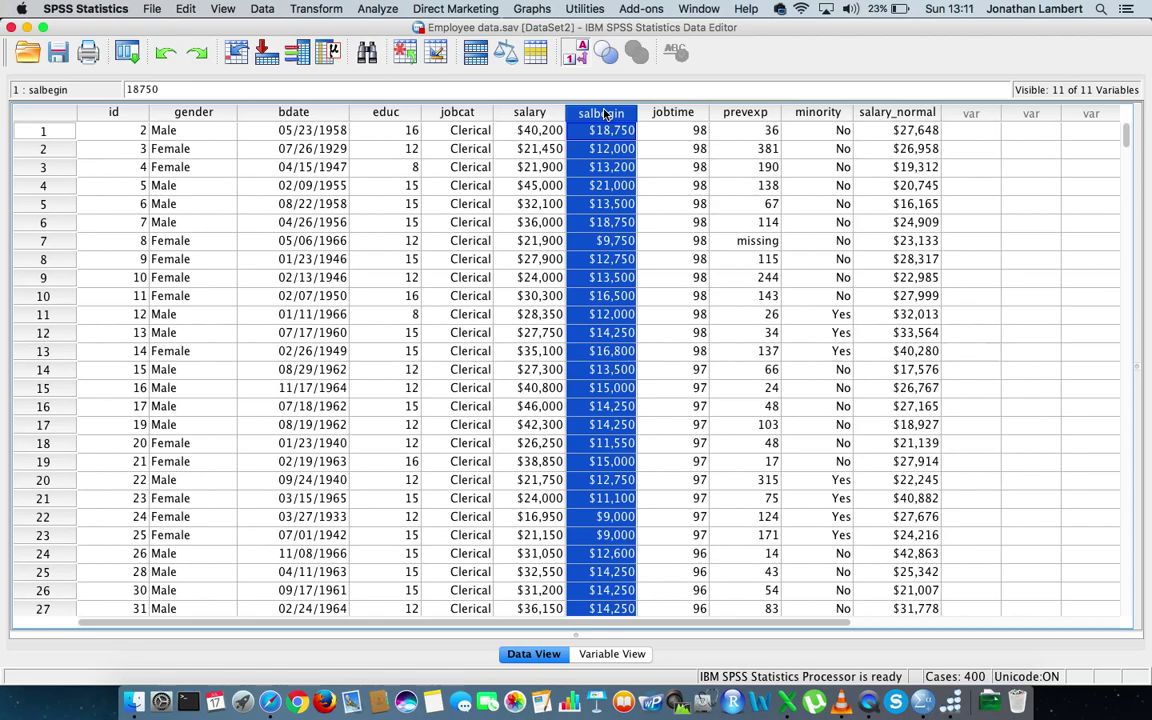
Start defining a Simple Scatter chart from the legacy graph dialogs and reset its settings to defaults.
click(536, 11)
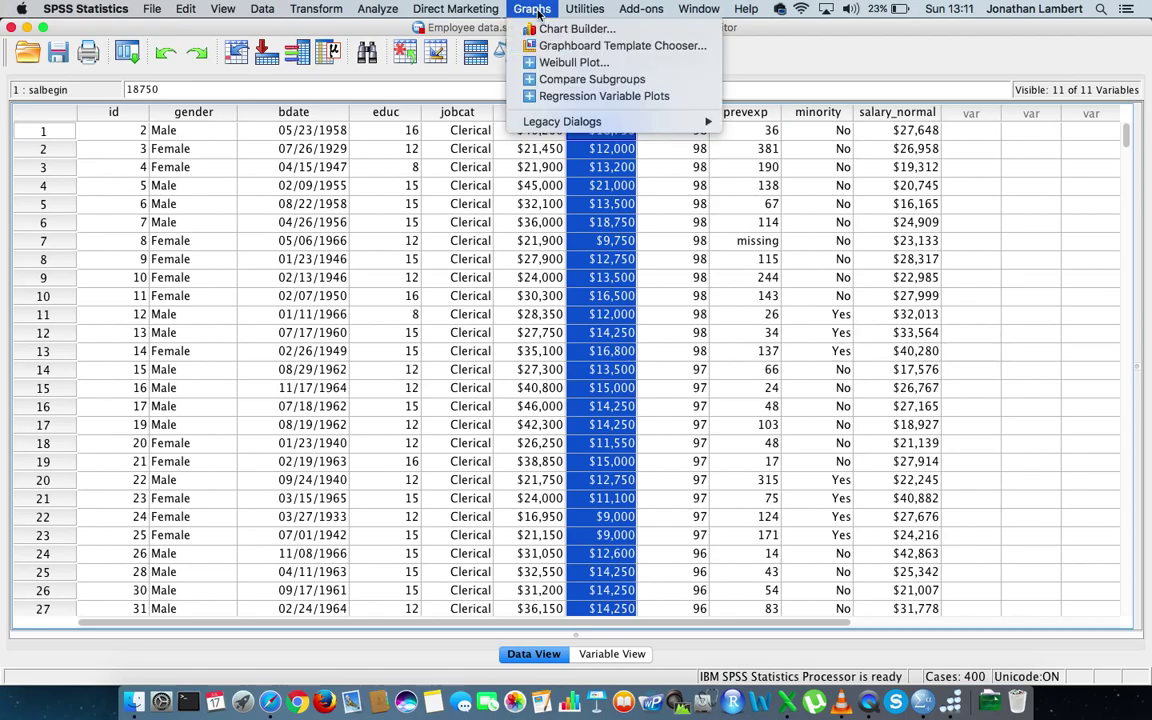
mouse_move(573, 121)
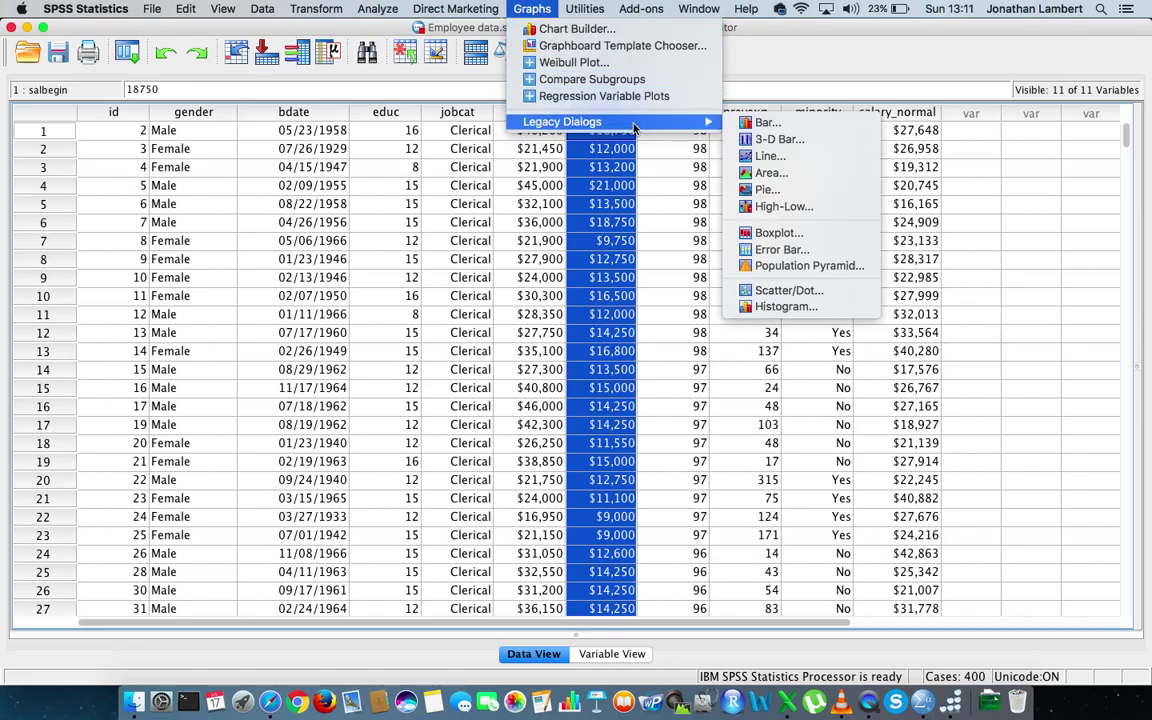
click(788, 290)
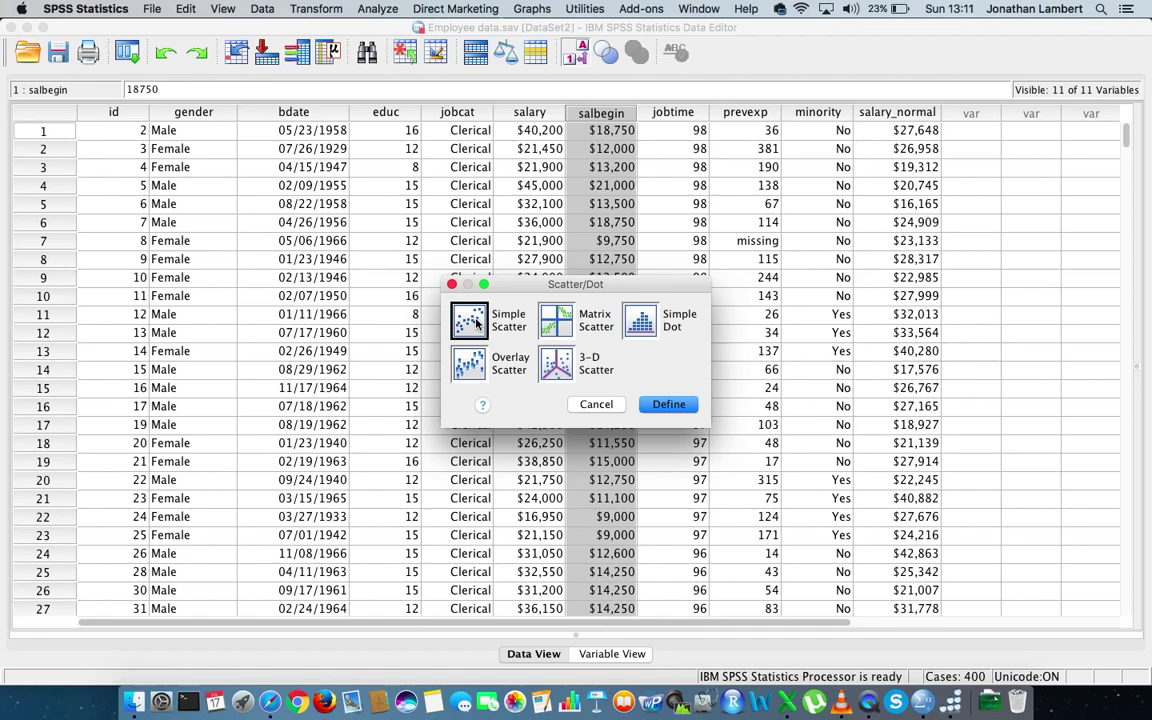
click(668, 404)
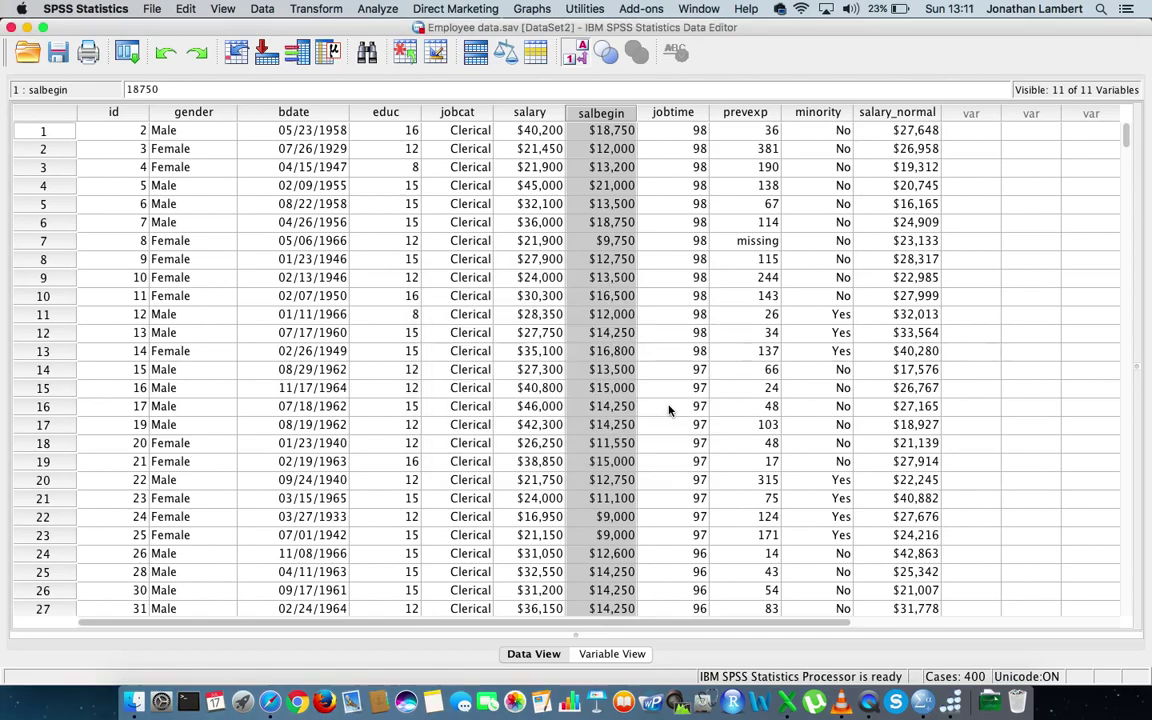
click(251, 557)
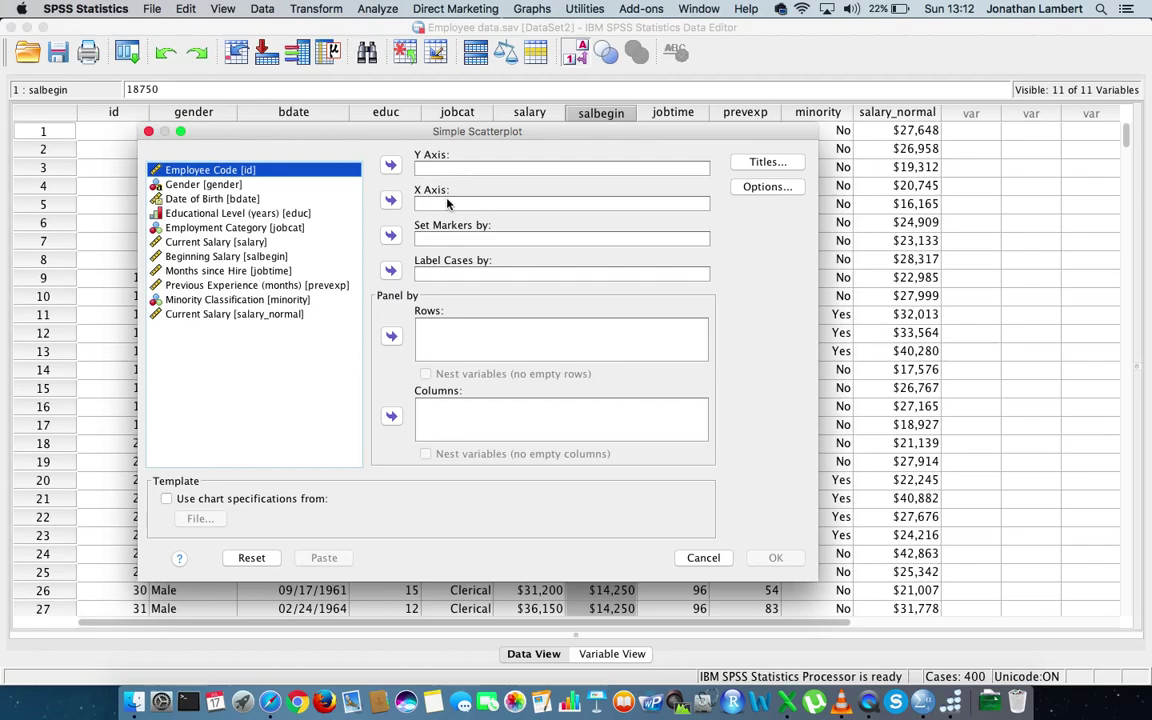
Generate the scatterplot with Previous Experience (months) on the X axis and Beginning Salary on the Y axis.
drag(236, 258, 248, 285)
click(251, 285)
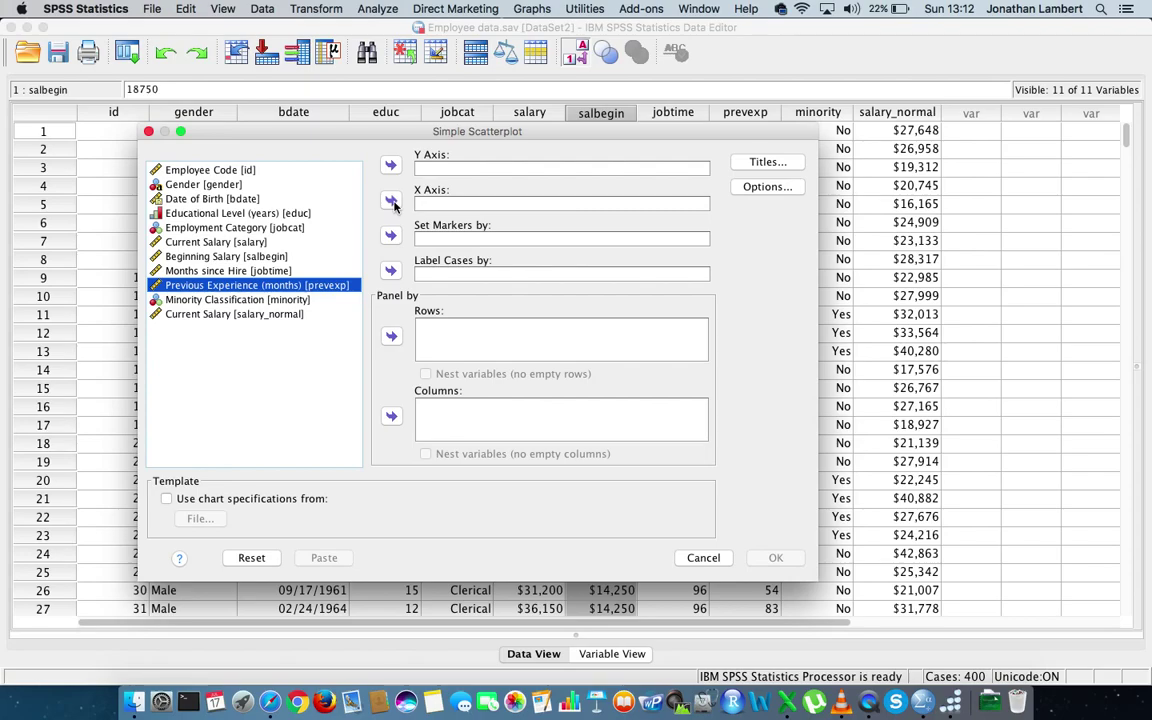
click(391, 201)
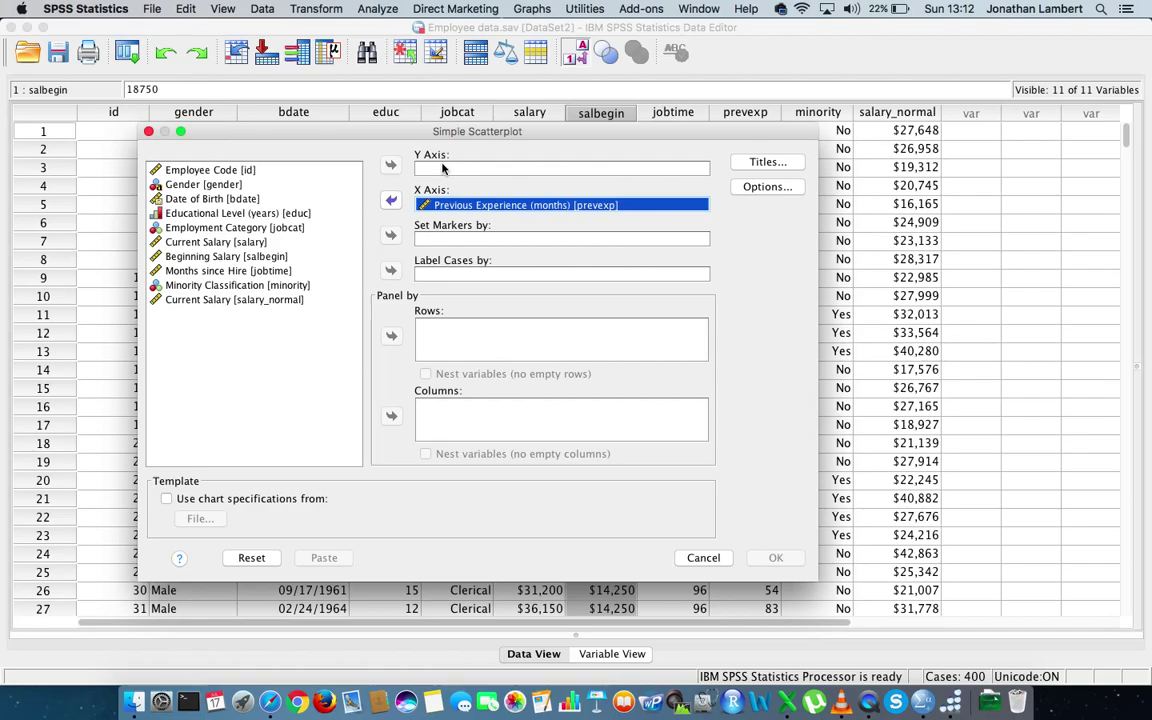
click(236, 258)
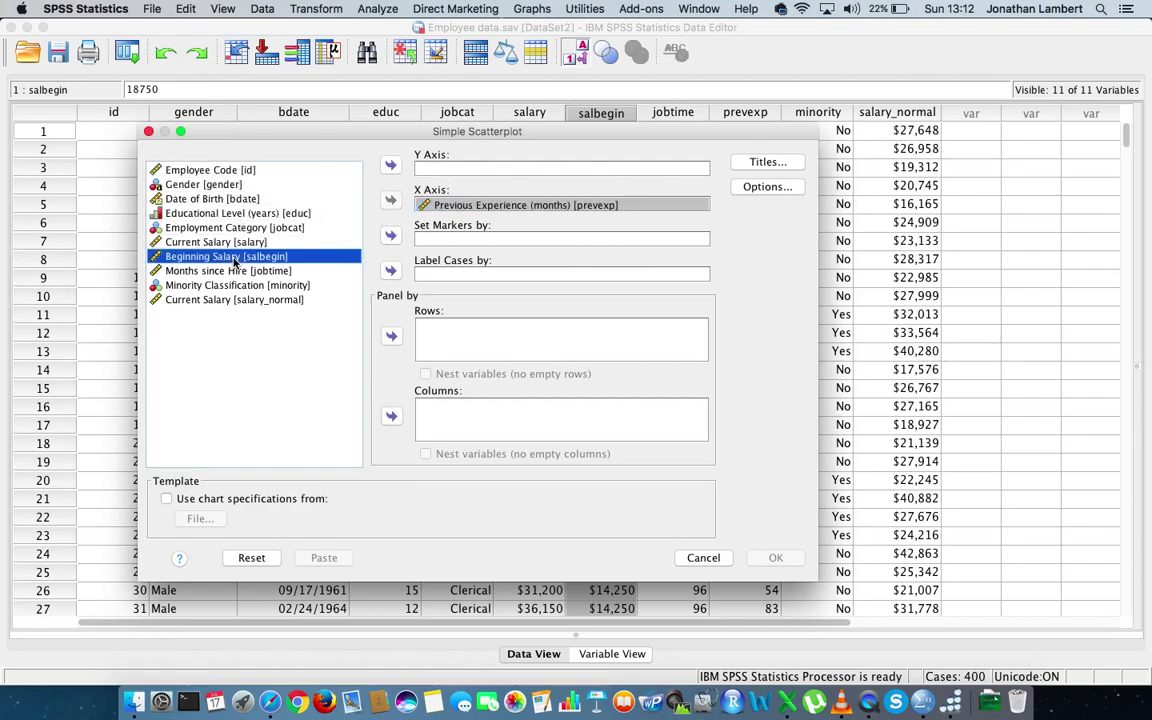
click(391, 166)
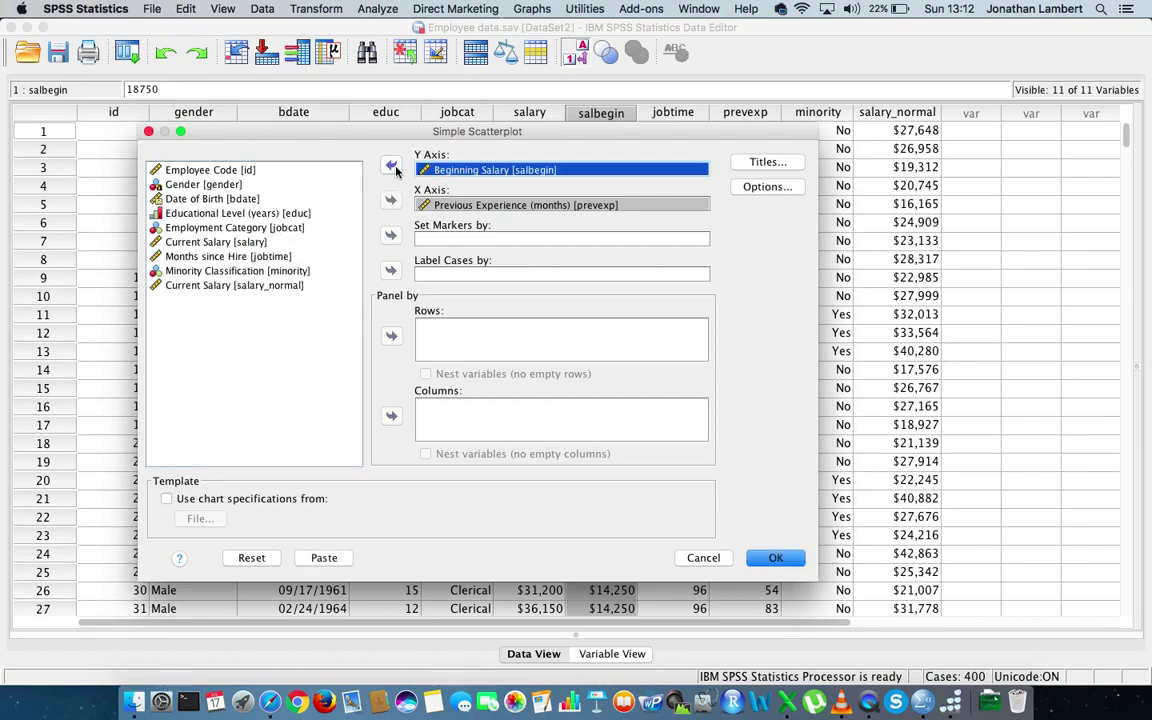
click(777, 561)
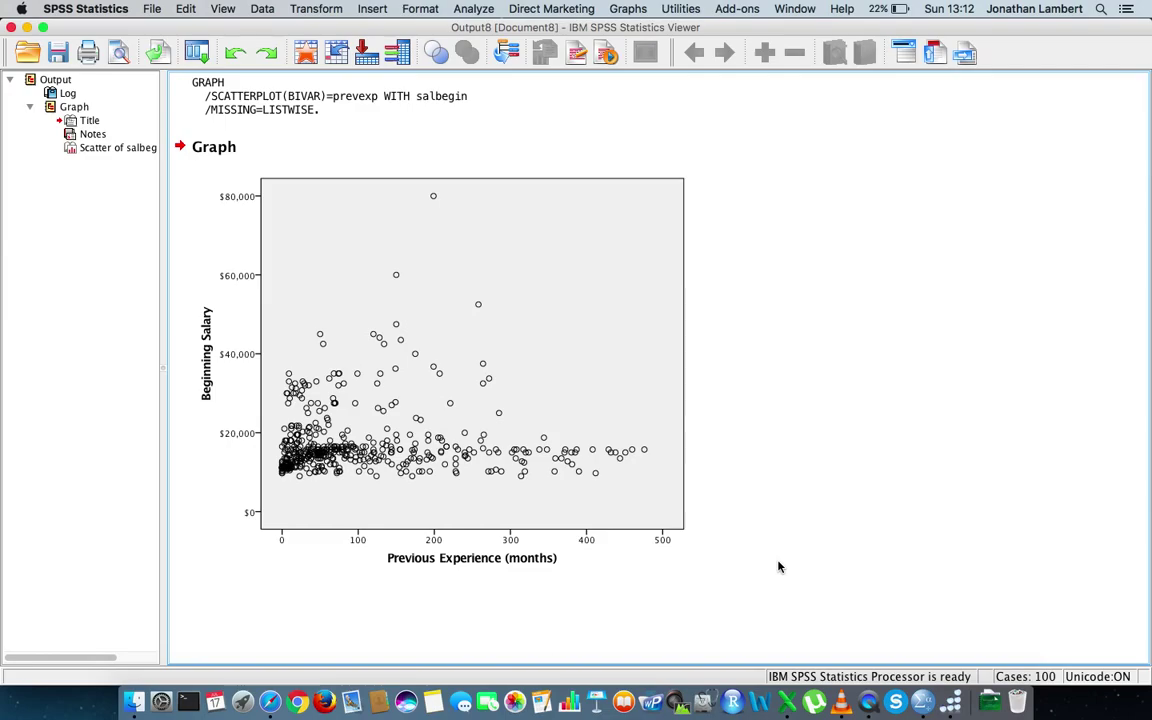
Open the scatterplot for editing and add a linear fit line through all the points.
click(600, 530)
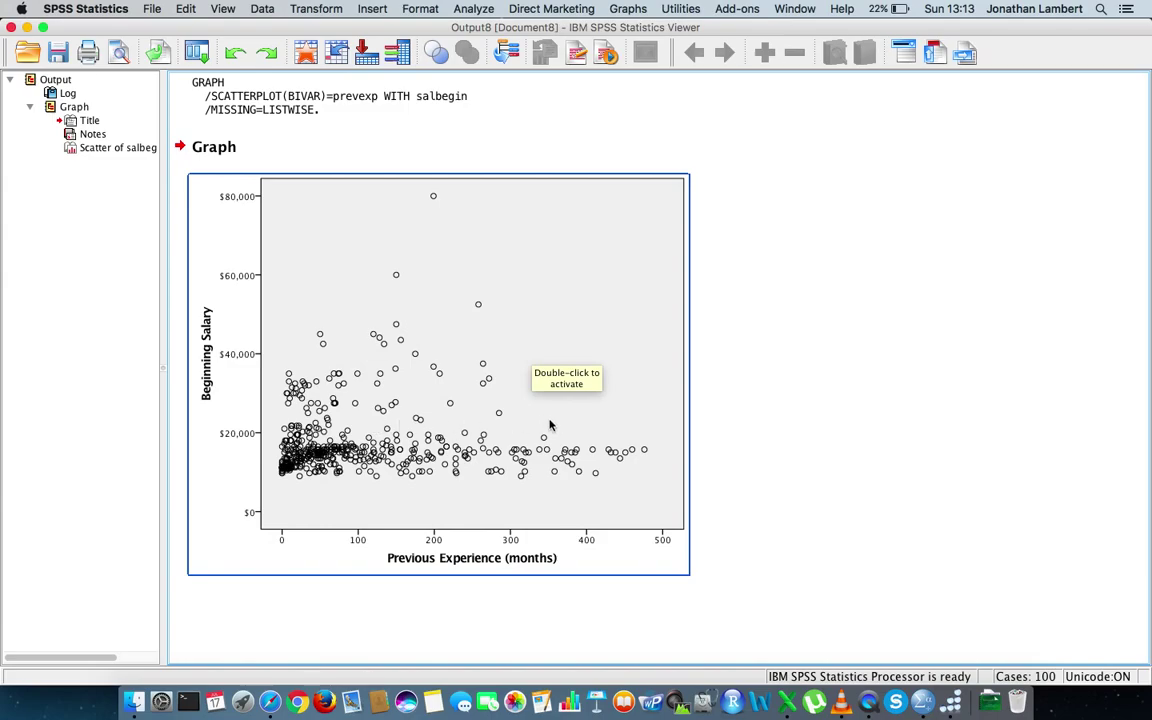
double_click(544, 307)
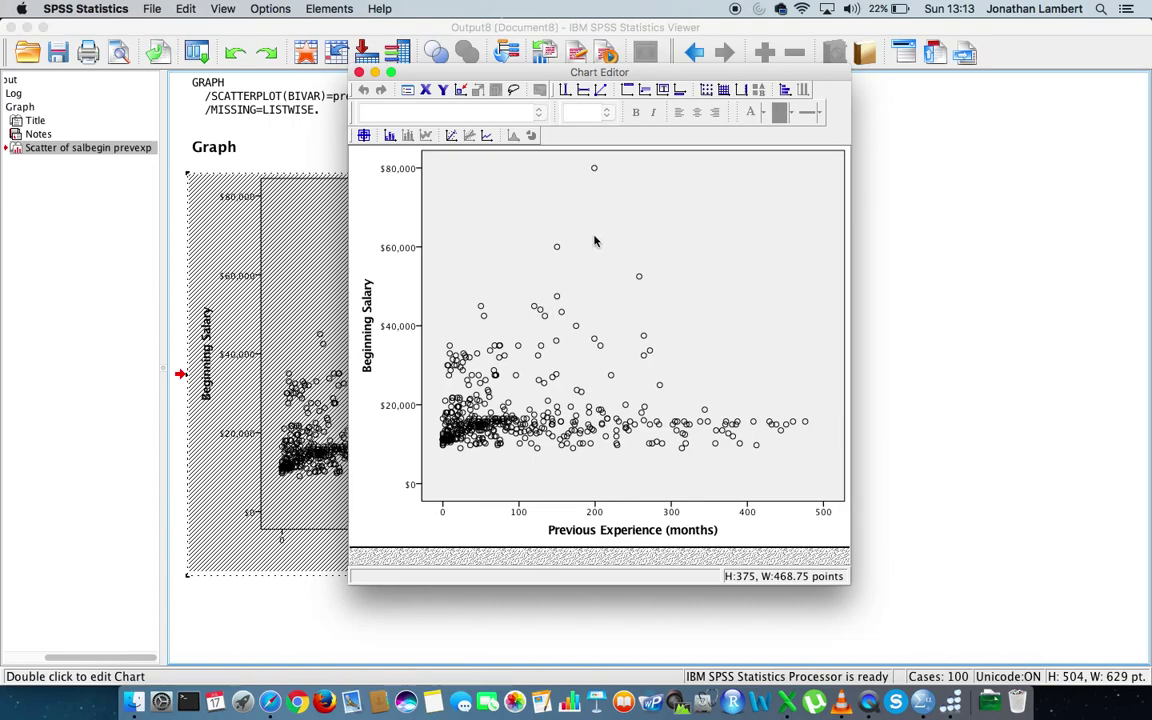
click(452, 138)
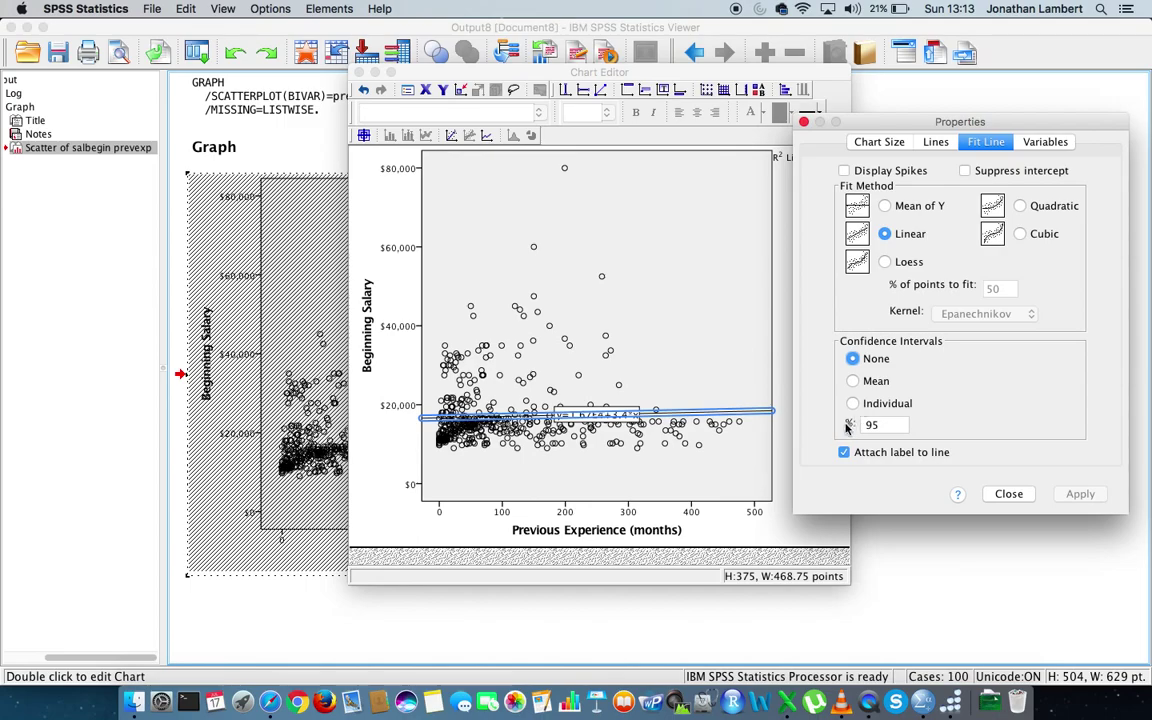
Turn off the label attached to the fit line, apply the change, and return to the output with the edited scatterplot.
click(845, 453)
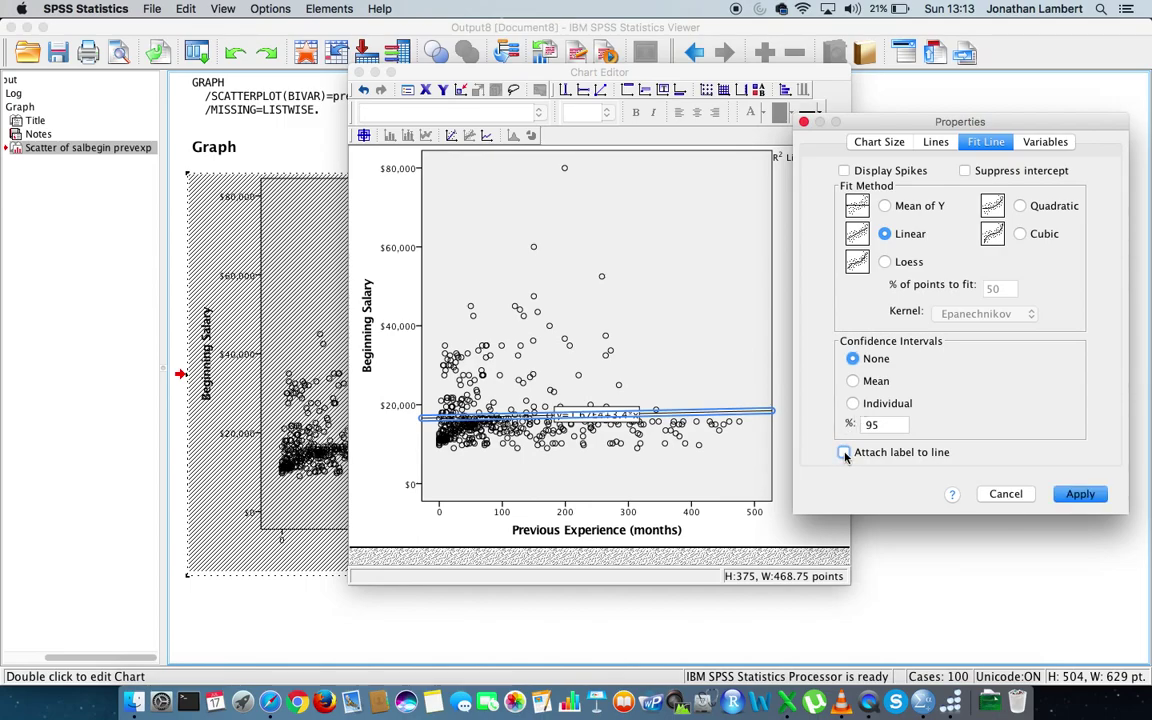
click(1075, 494)
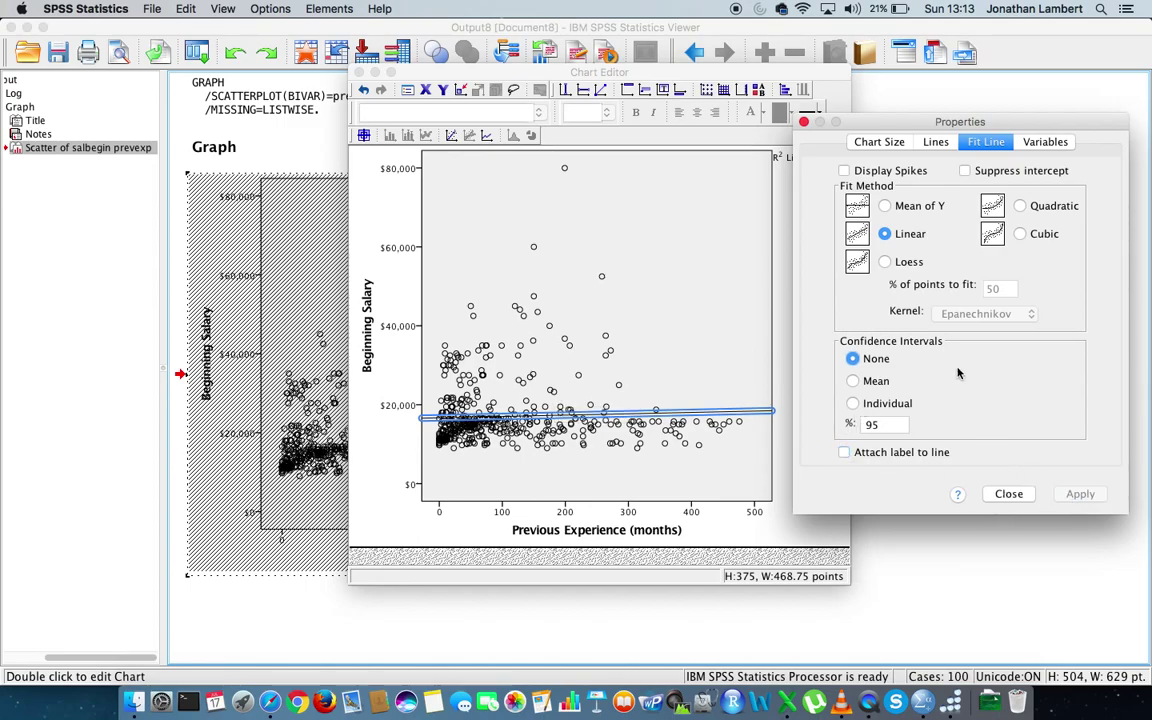
click(805, 123)
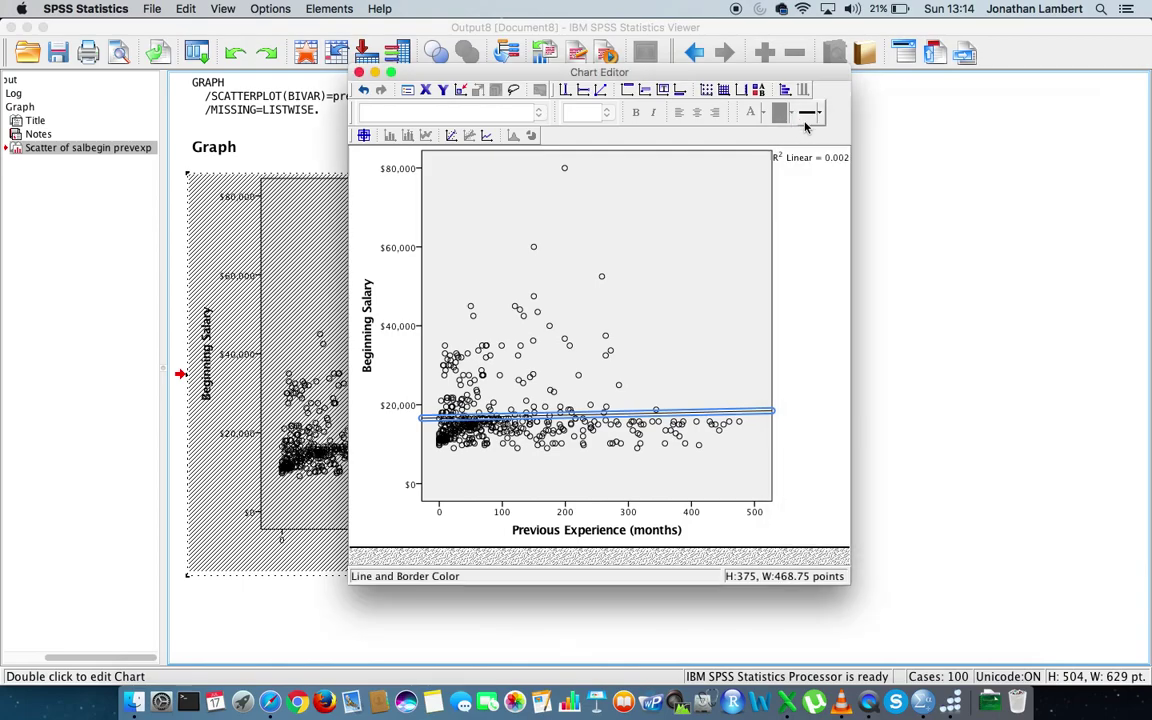
click(360, 73)
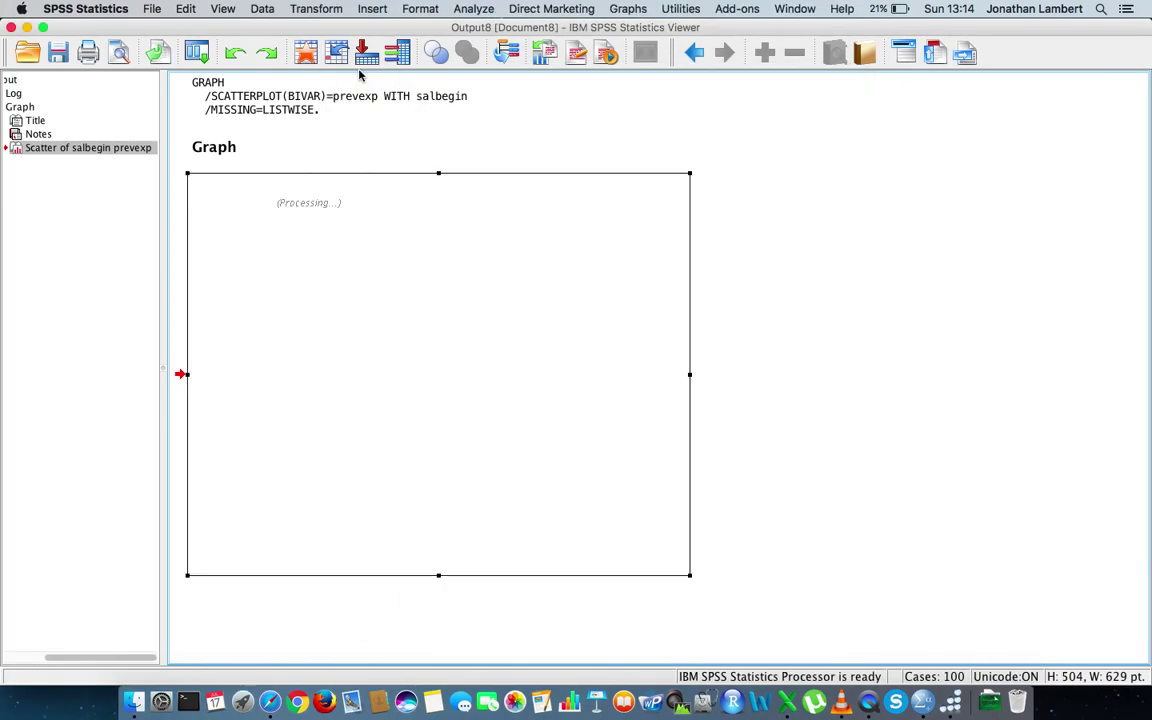
click(611, 322)
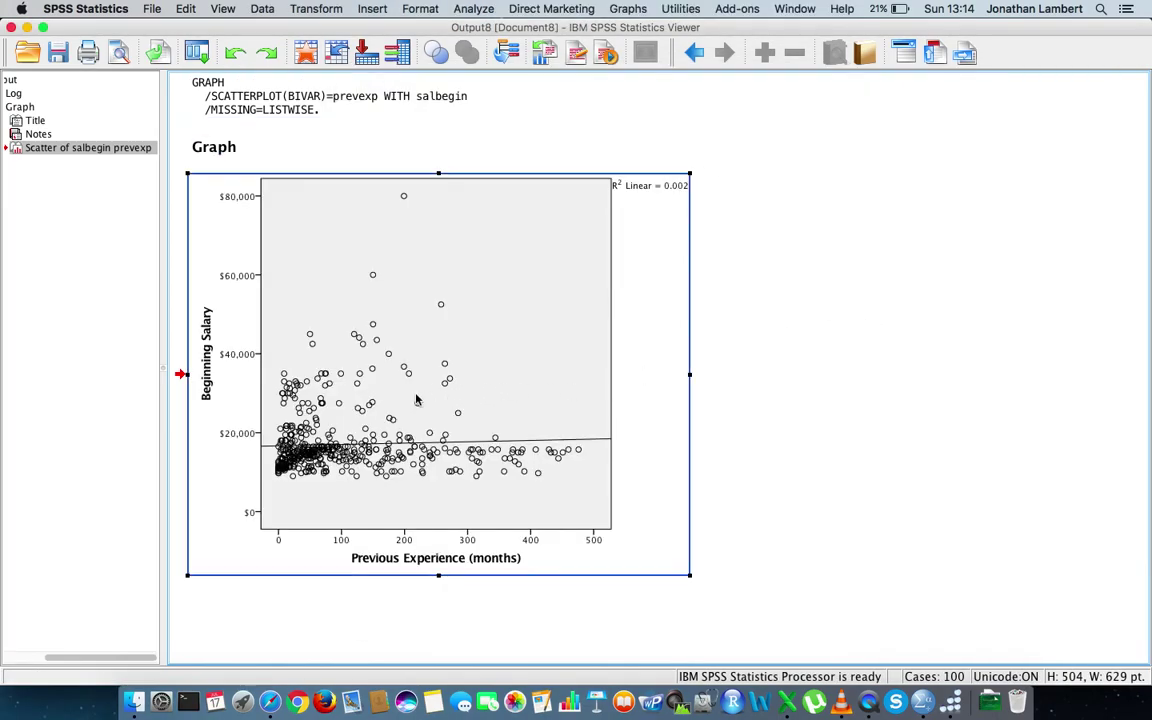
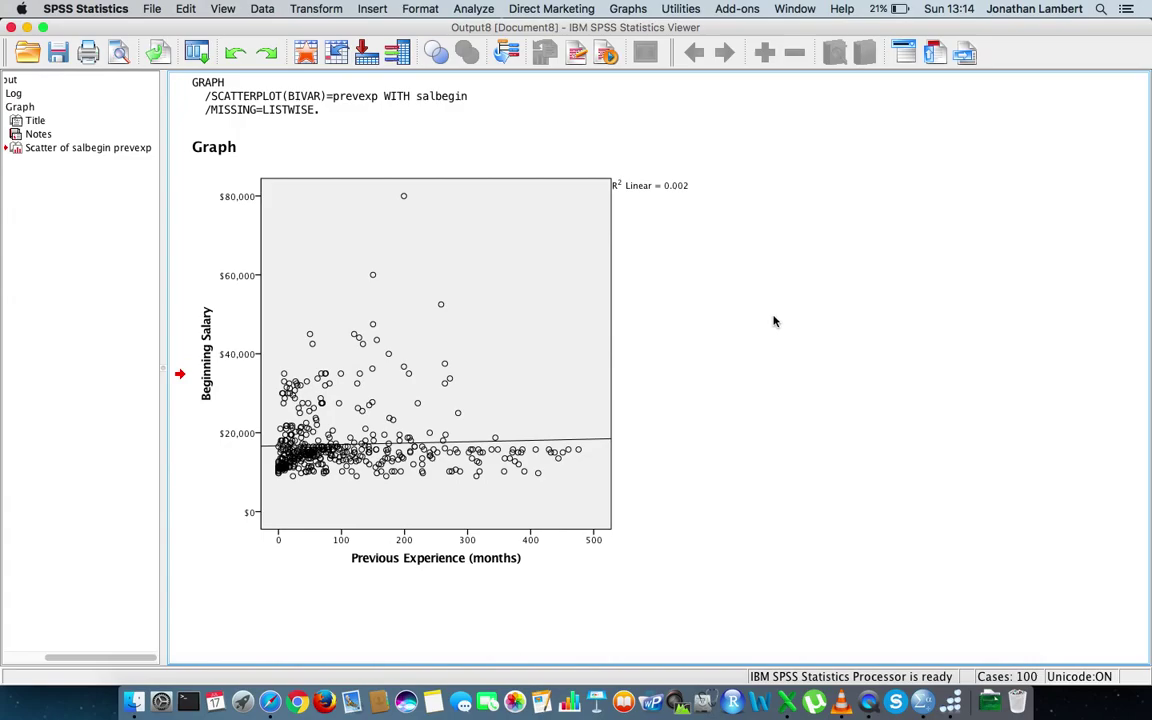
Start a bivariate correlation analysis and reset its settings to defaults.
click(477, 10)
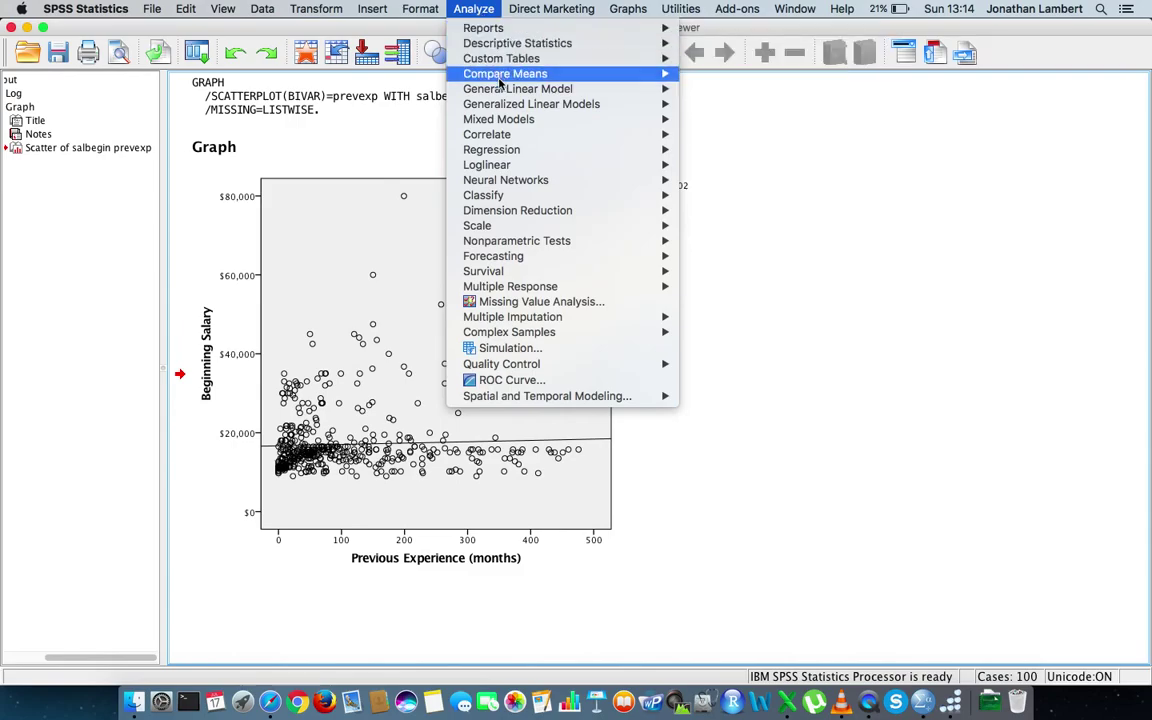
mouse_move(511, 140)
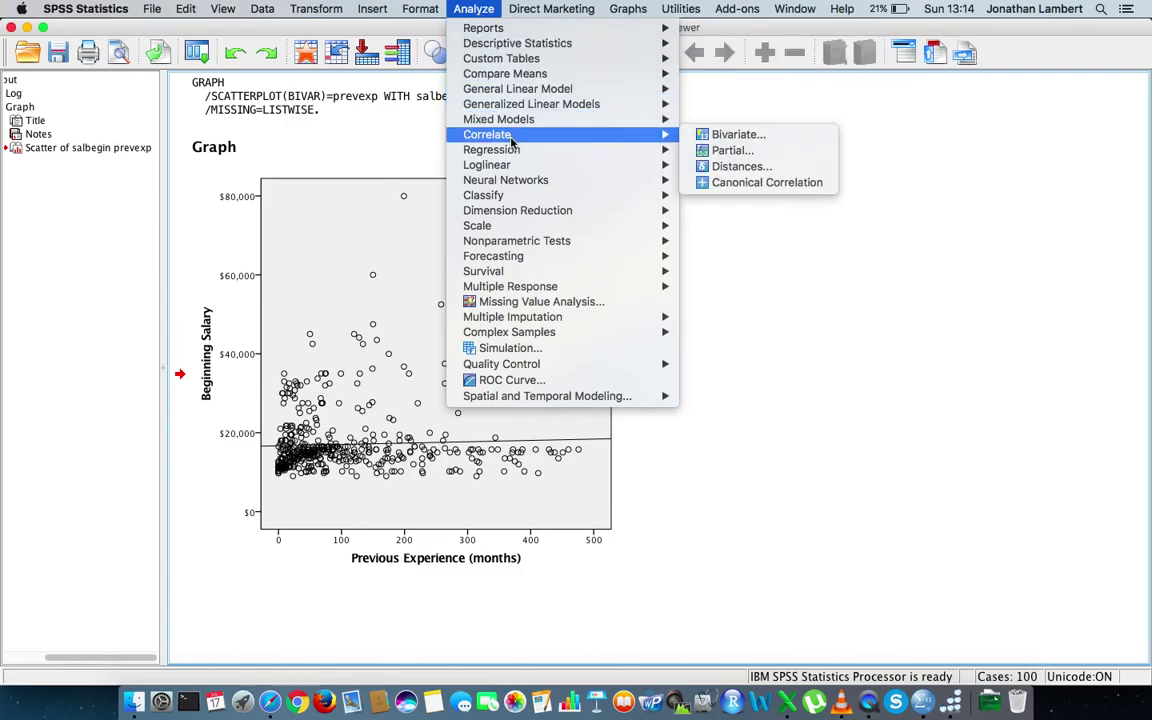
click(746, 138)
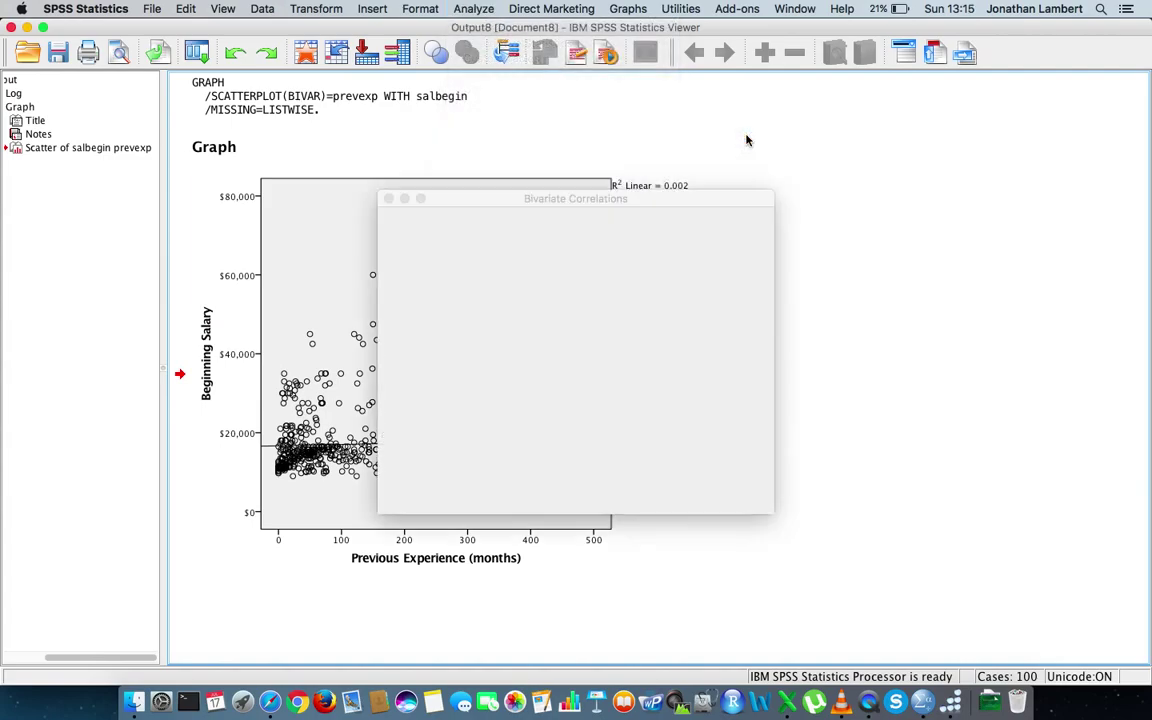
click(493, 490)
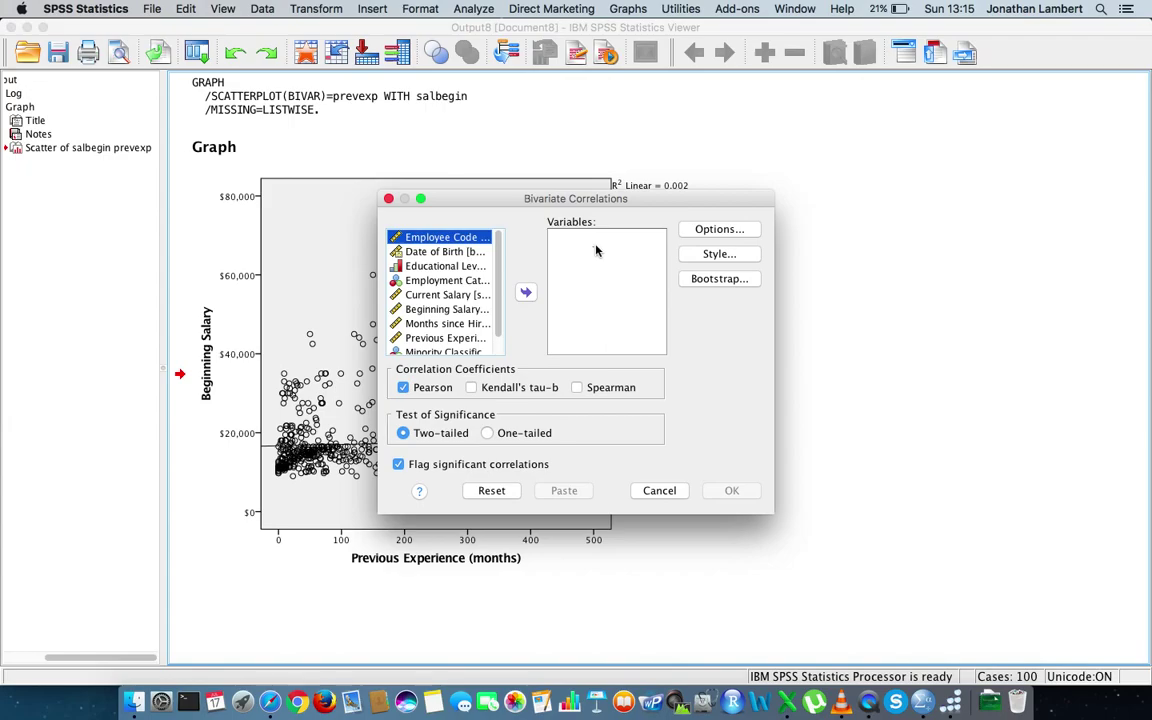
Run a two-tailed Pearson correlation between Previous Experience (months) and Beginning Salary, with significant correlations flagged.
drag(498, 251, 496, 270)
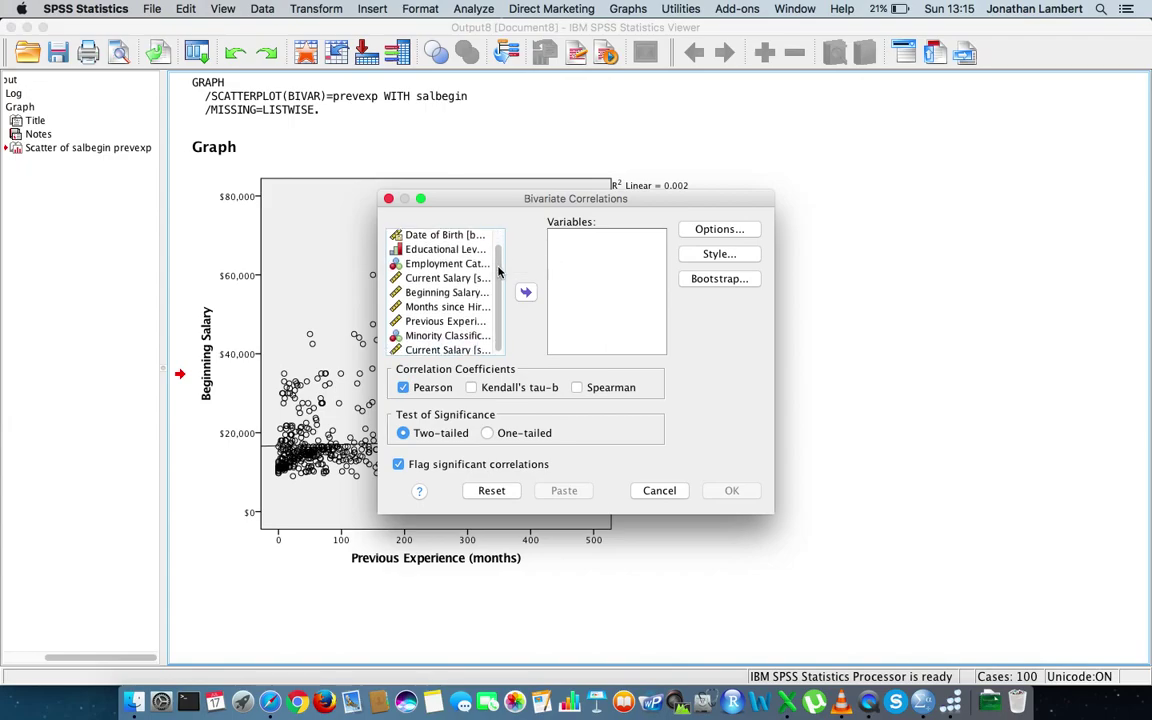
click(450, 319)
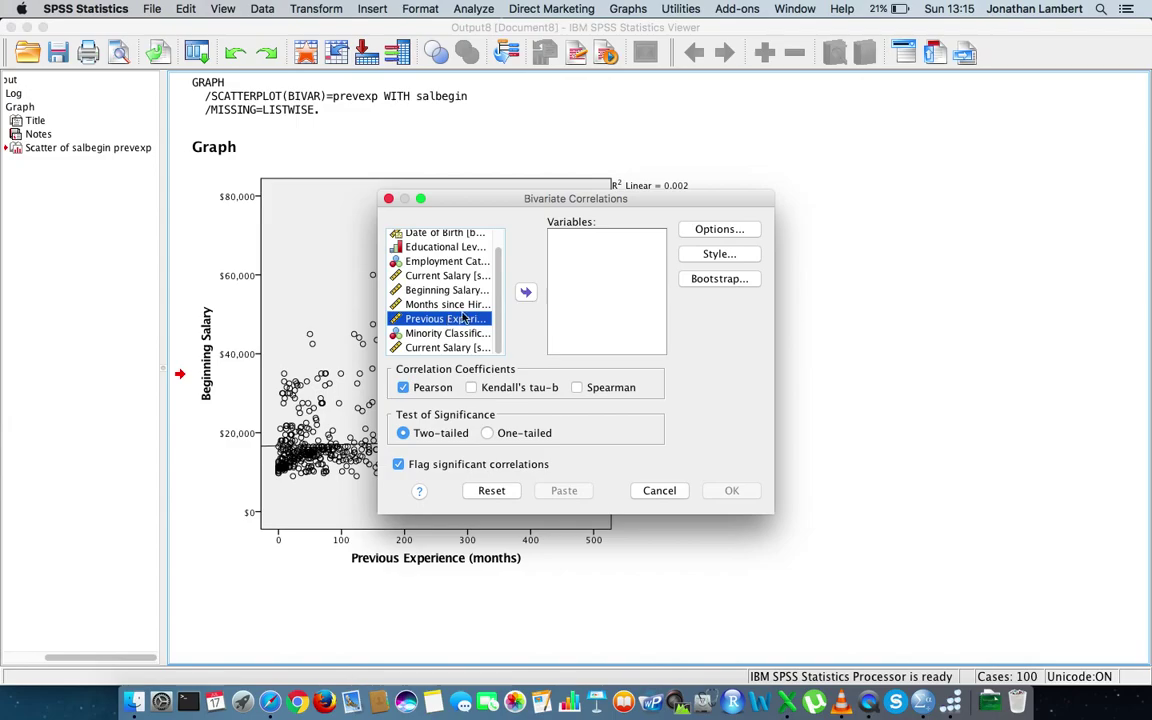
click(526, 291)
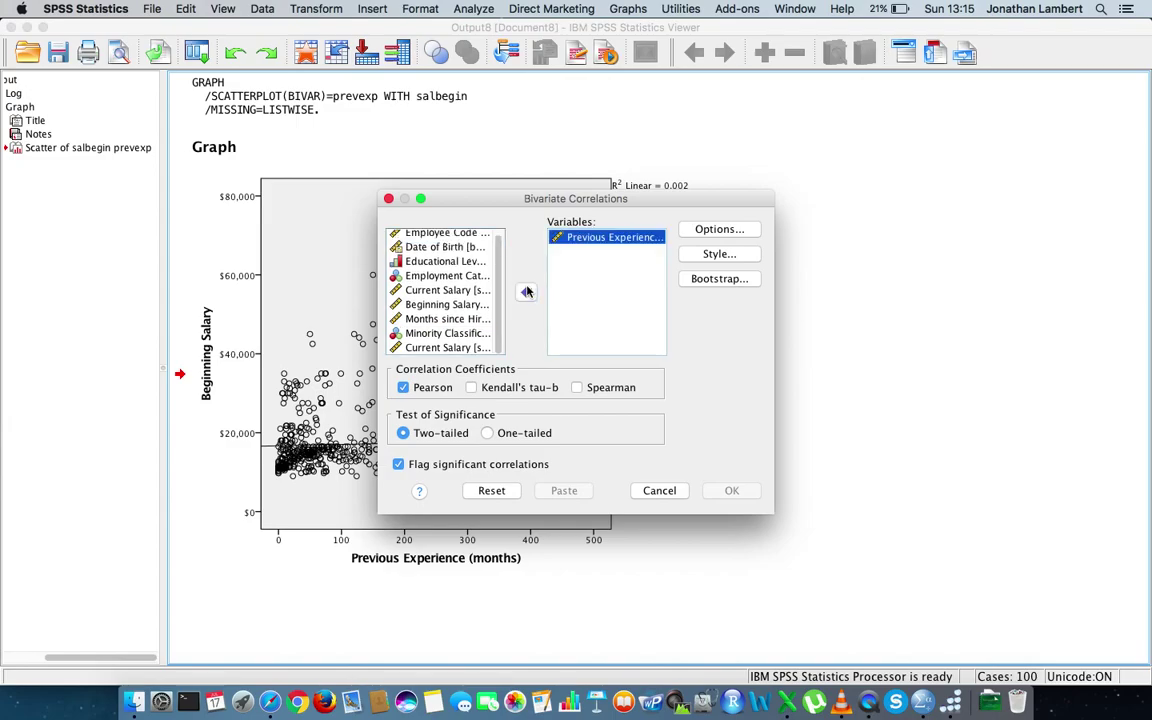
click(447, 304)
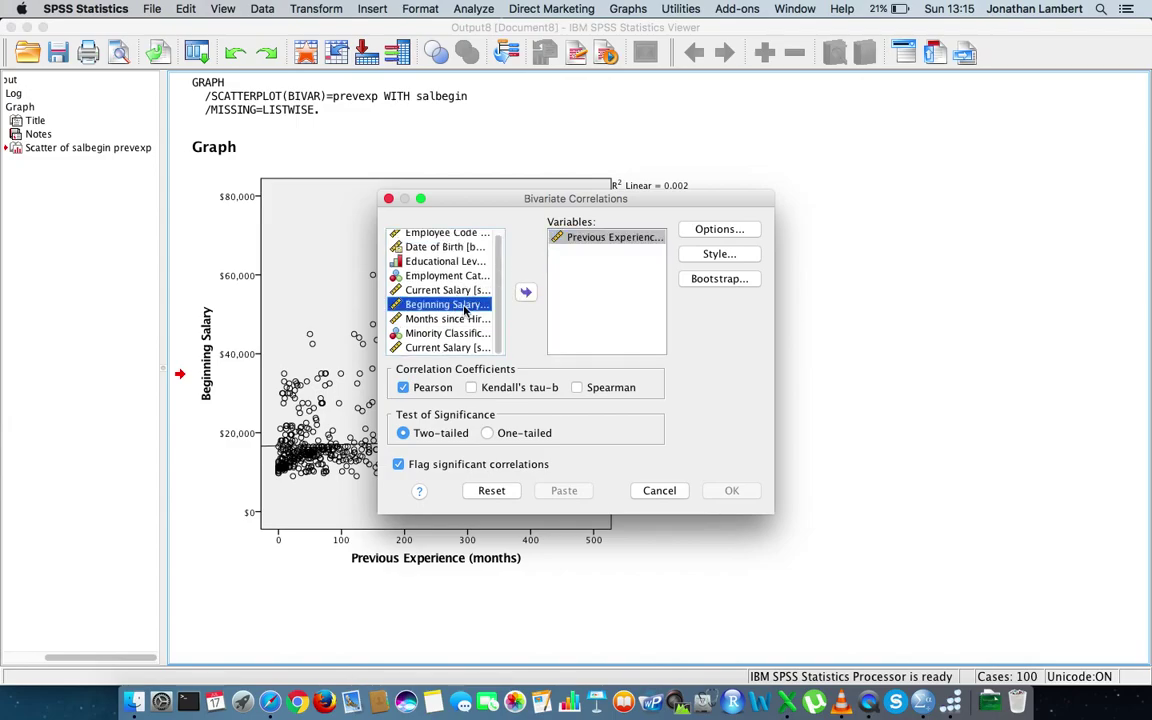
click(525, 293)
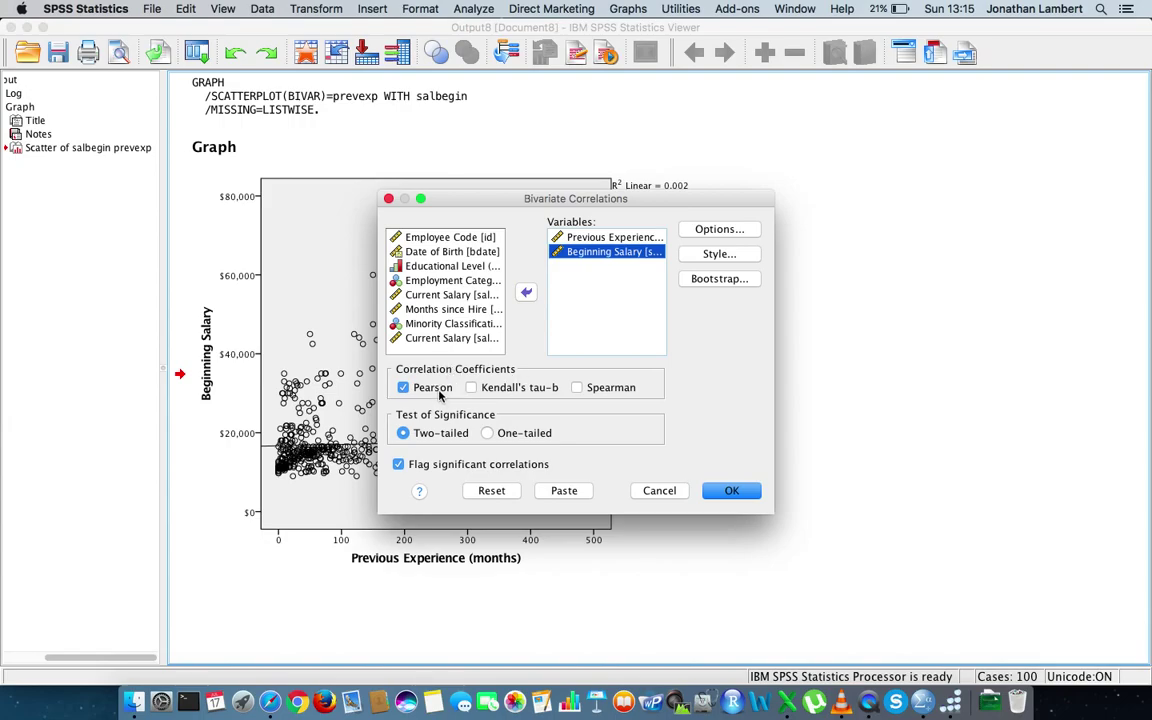
click(274, 419)
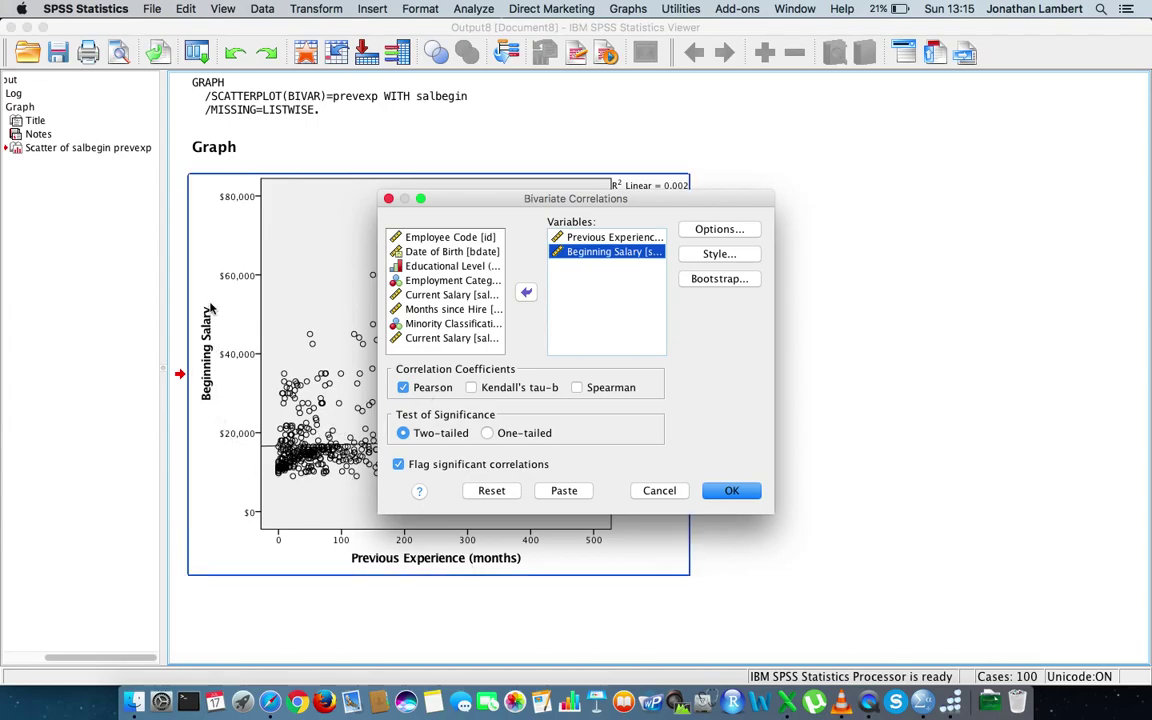
click(382, 310)
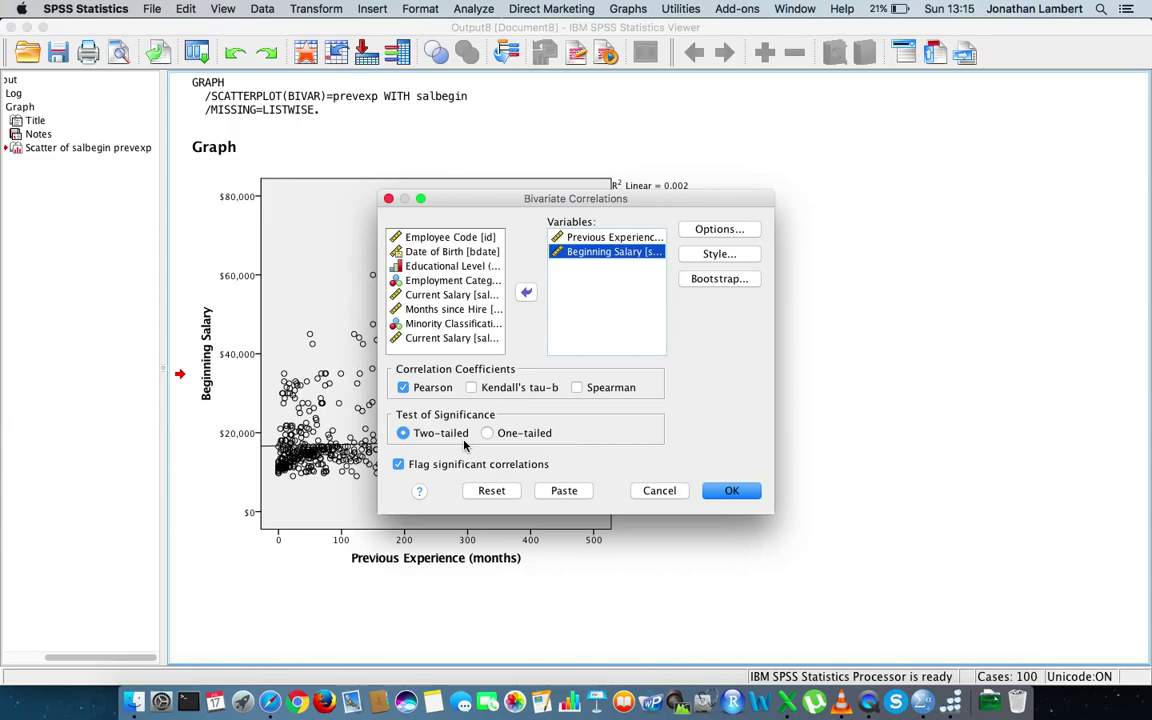
click(731, 491)
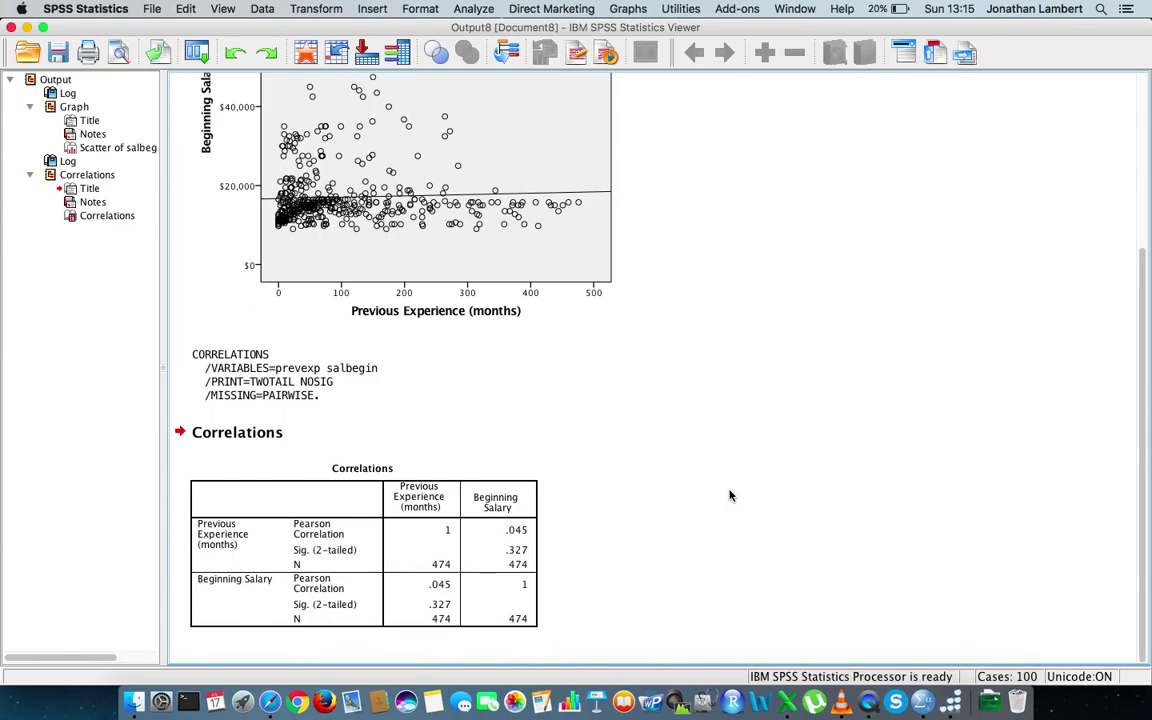
Widen the row-label column and the Previous Experience column of the Correlations table, and finish editing the table.
click(392, 484)
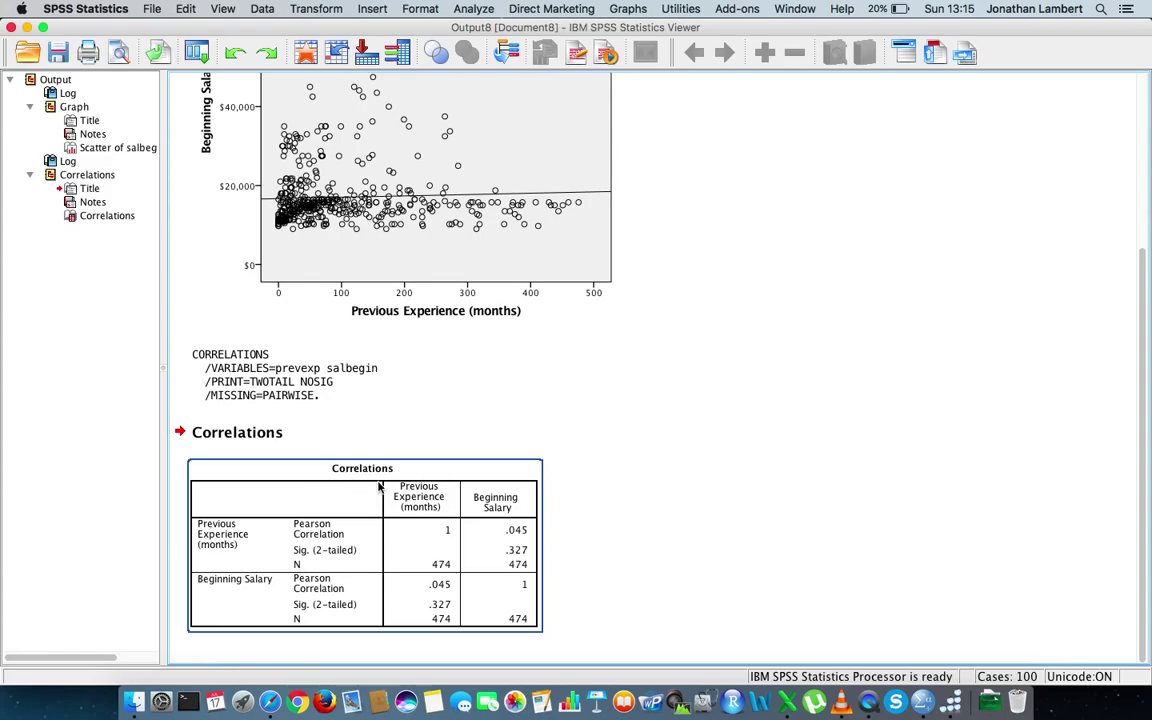
double_click(352, 503)
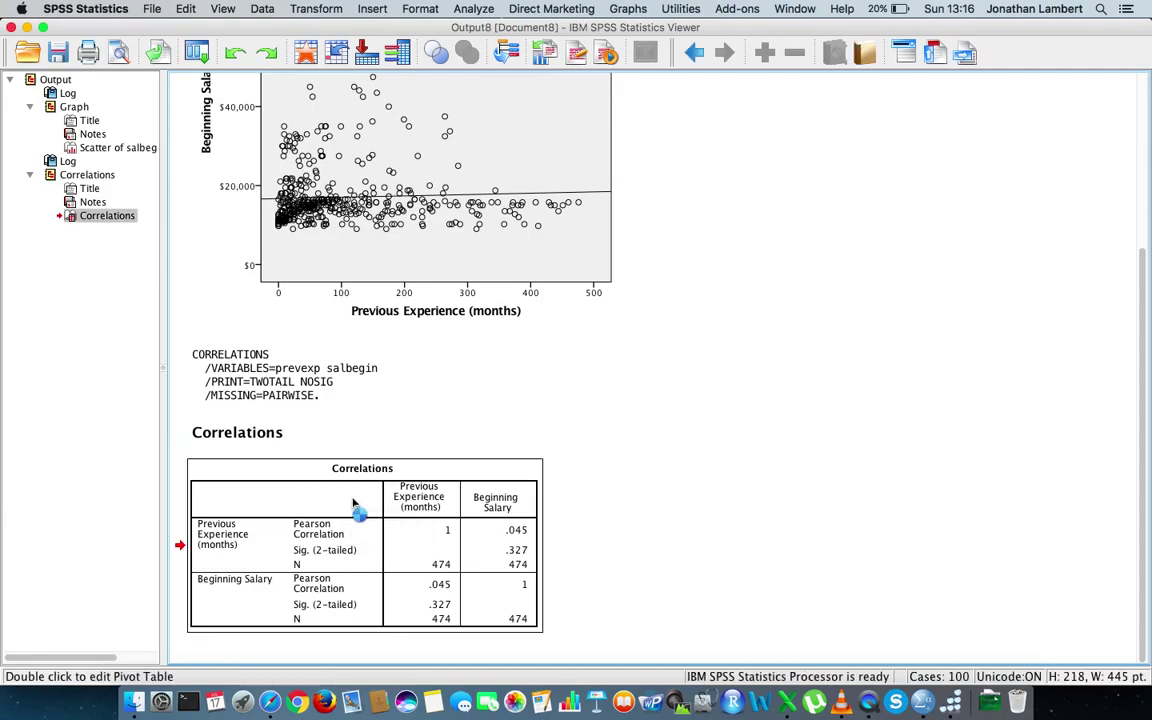
drag(382, 499, 414, 498)
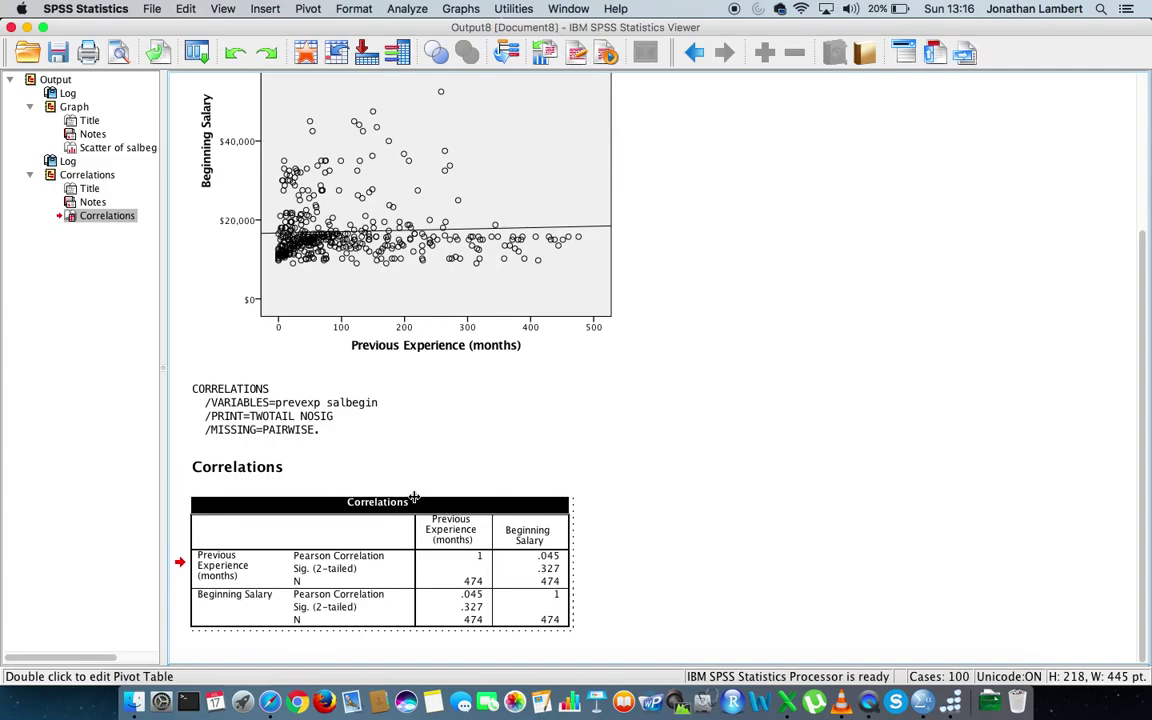
drag(493, 528, 517, 528)
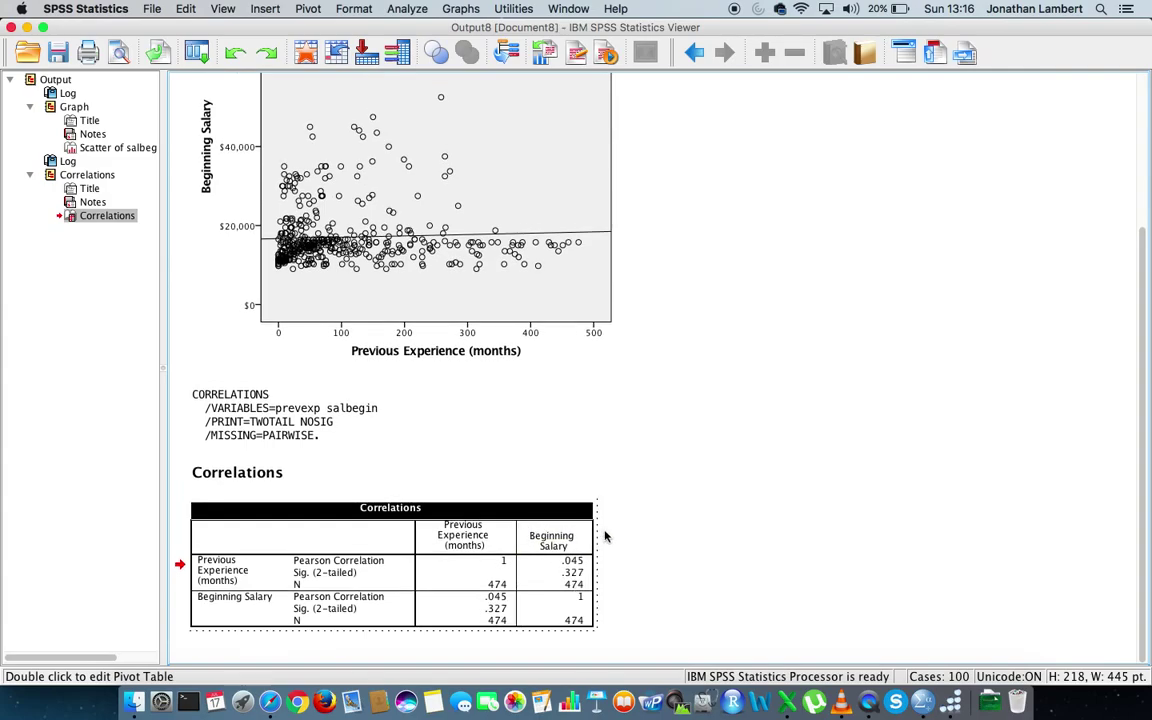
click(645, 541)
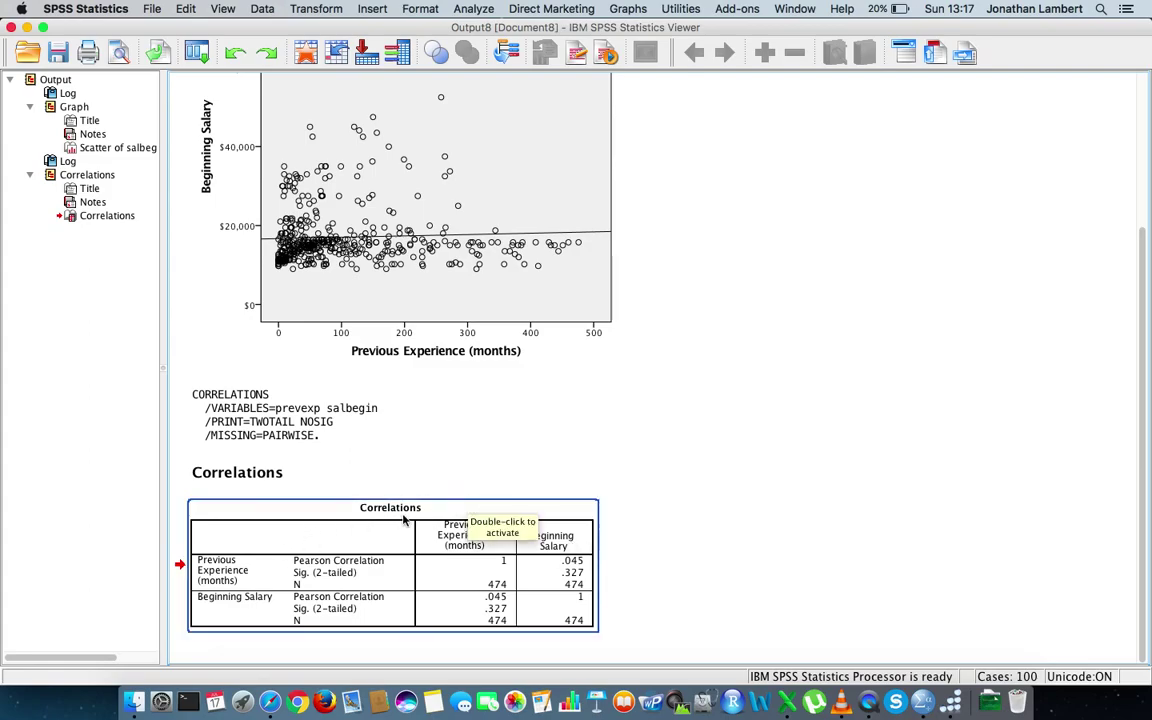
click(746, 472)
click(710, 500)
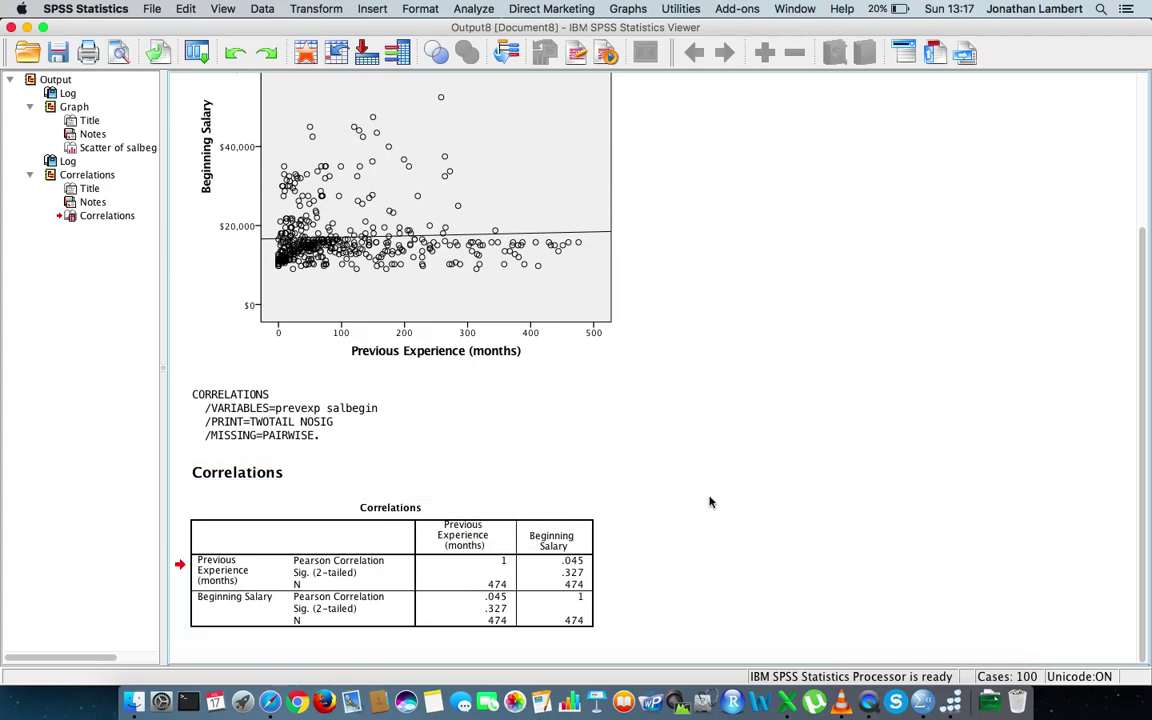
click(564, 503)
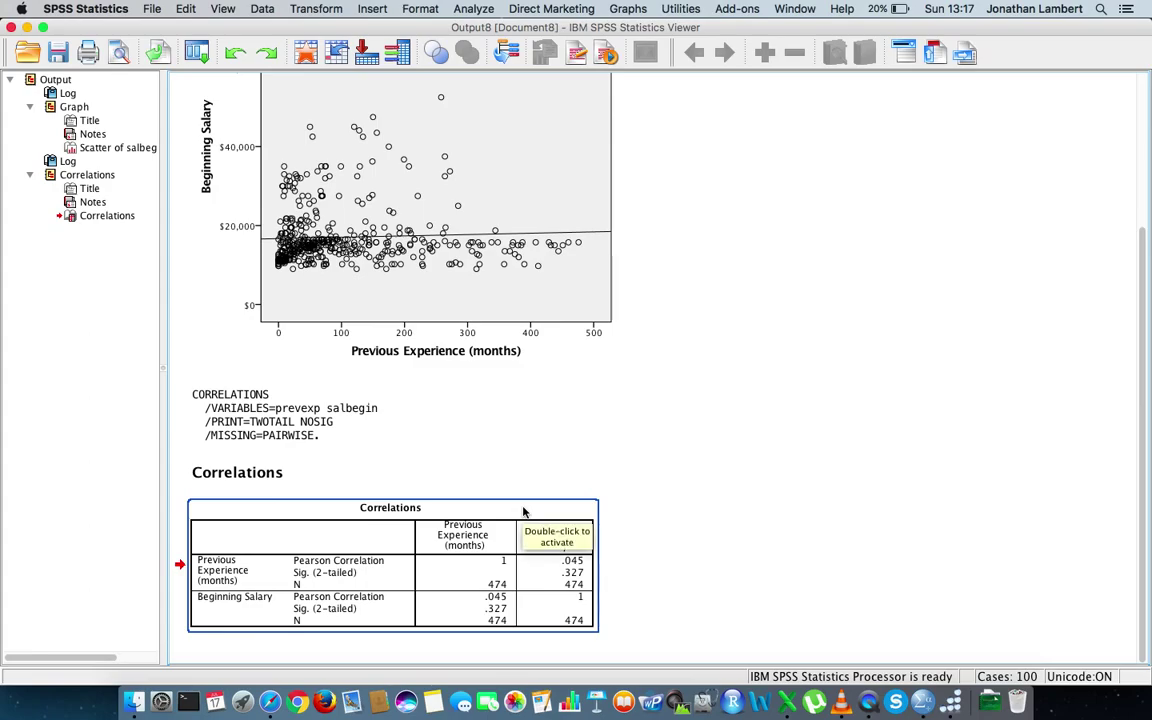
click(645, 504)
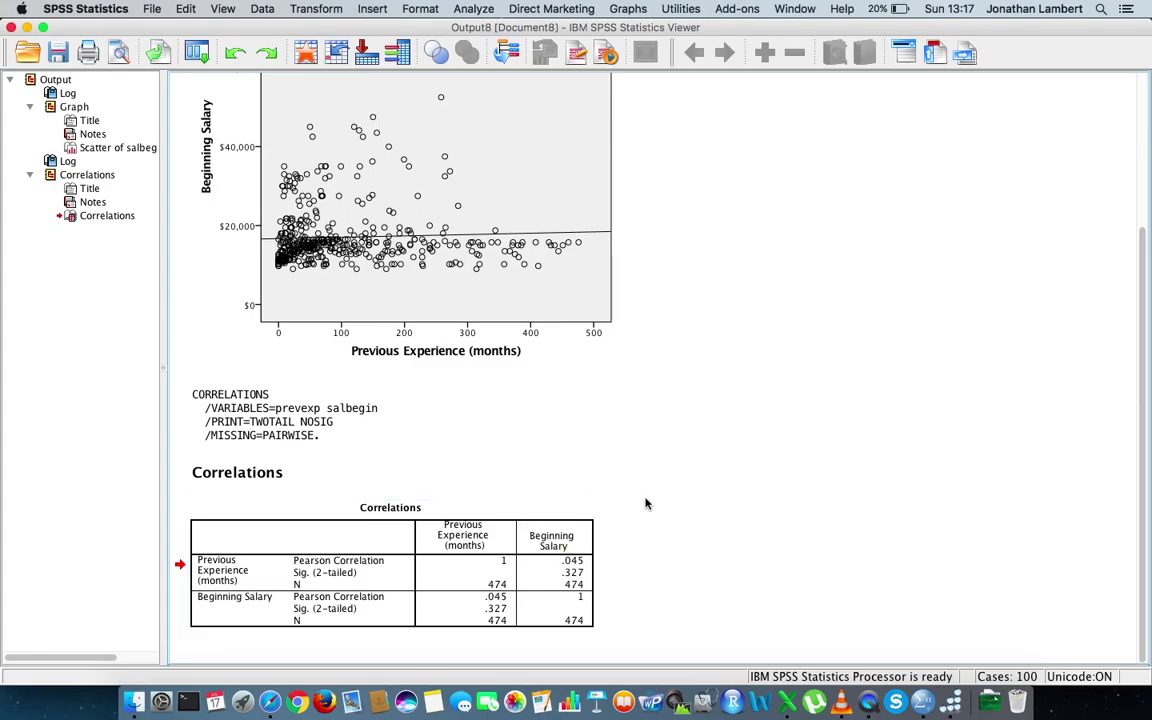
click(472, 508)
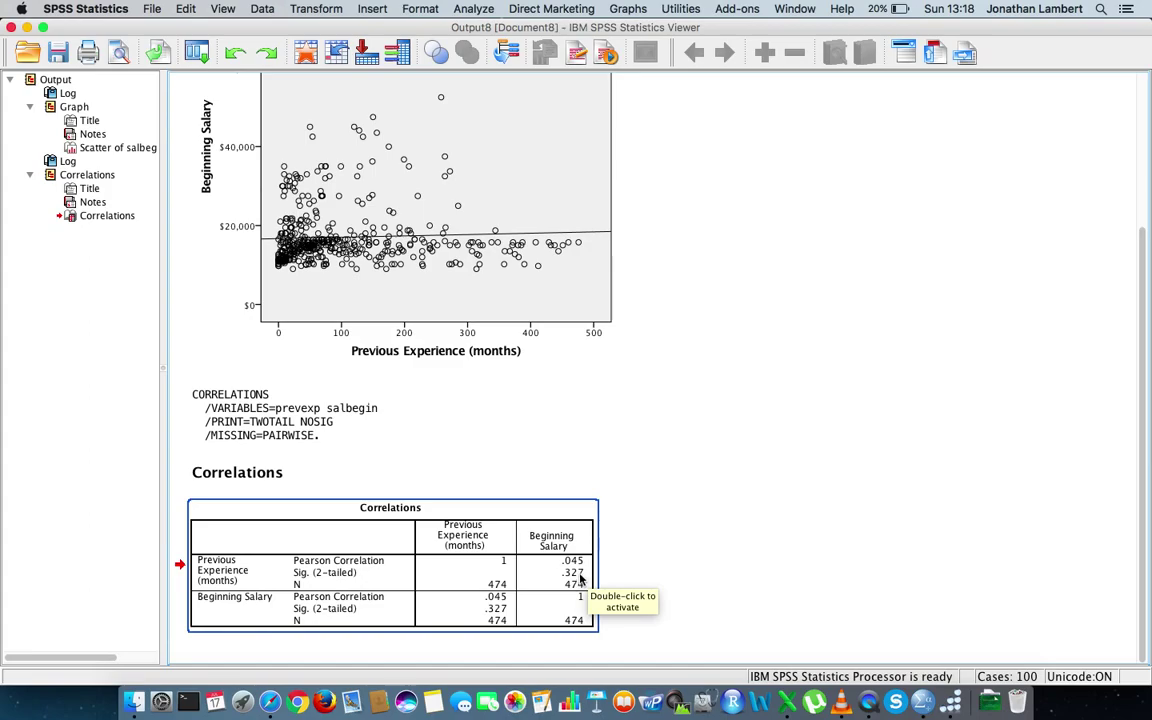
click(719, 523)
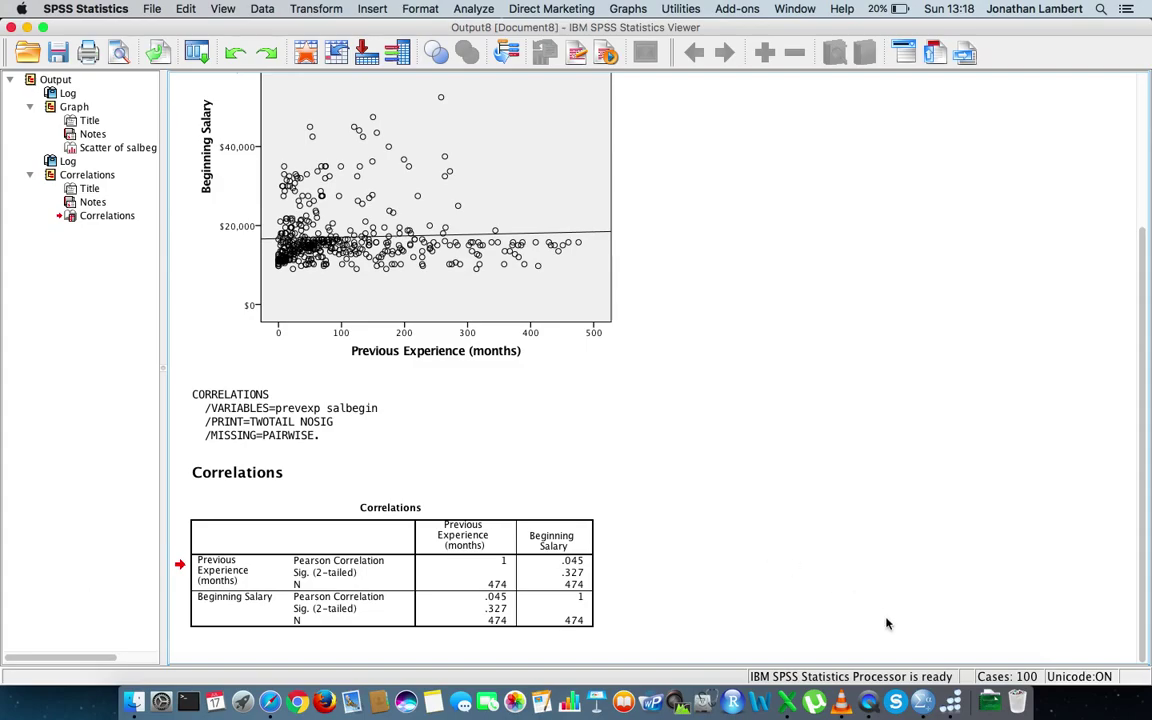
Switch to the Employee data.sav data editor and examine the job categories in the jobcat column across the cases.
right_click(921, 700)
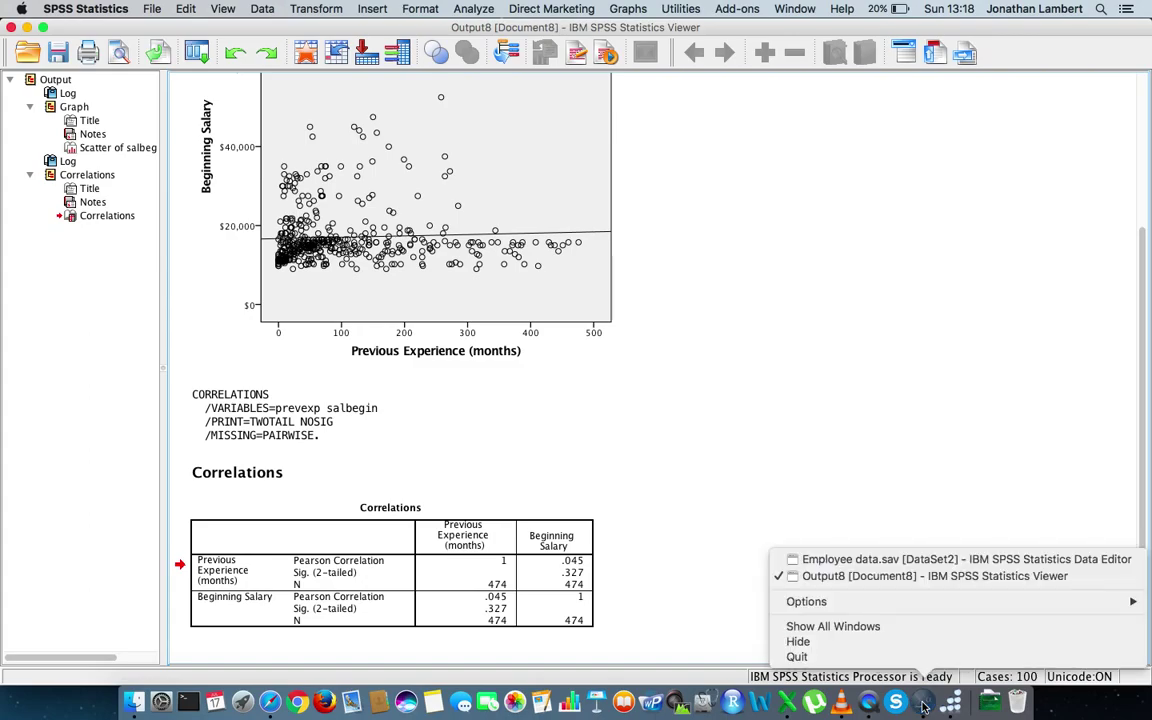
click(883, 561)
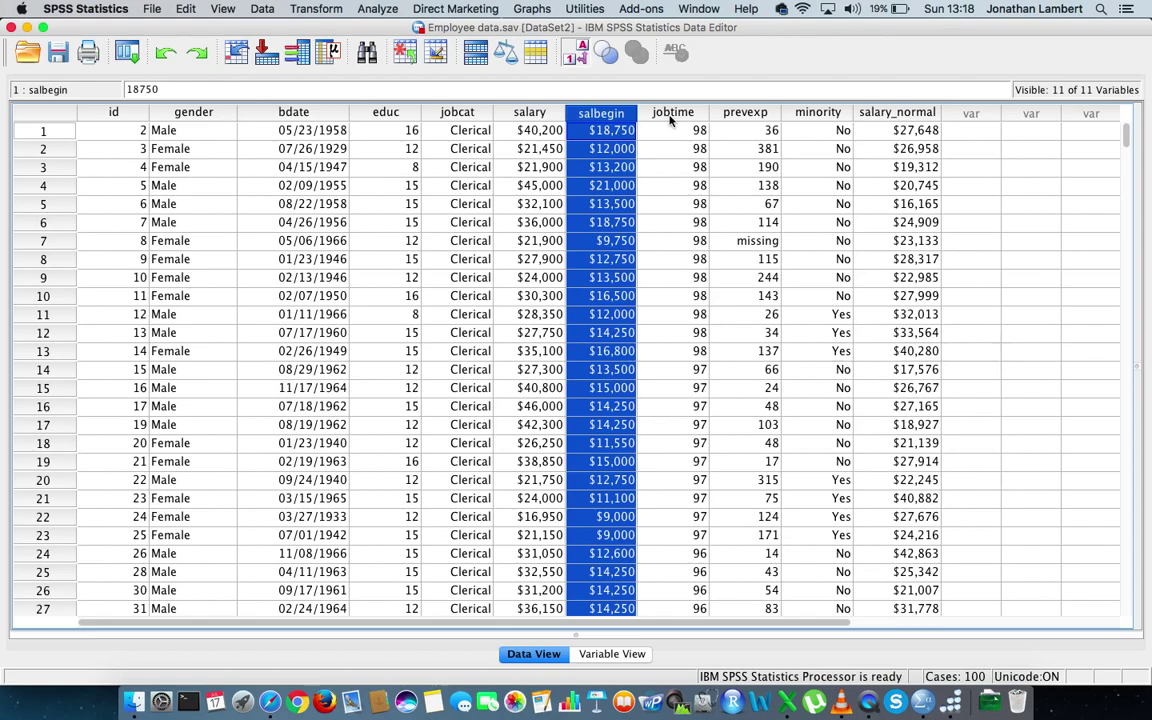
click(470, 136)
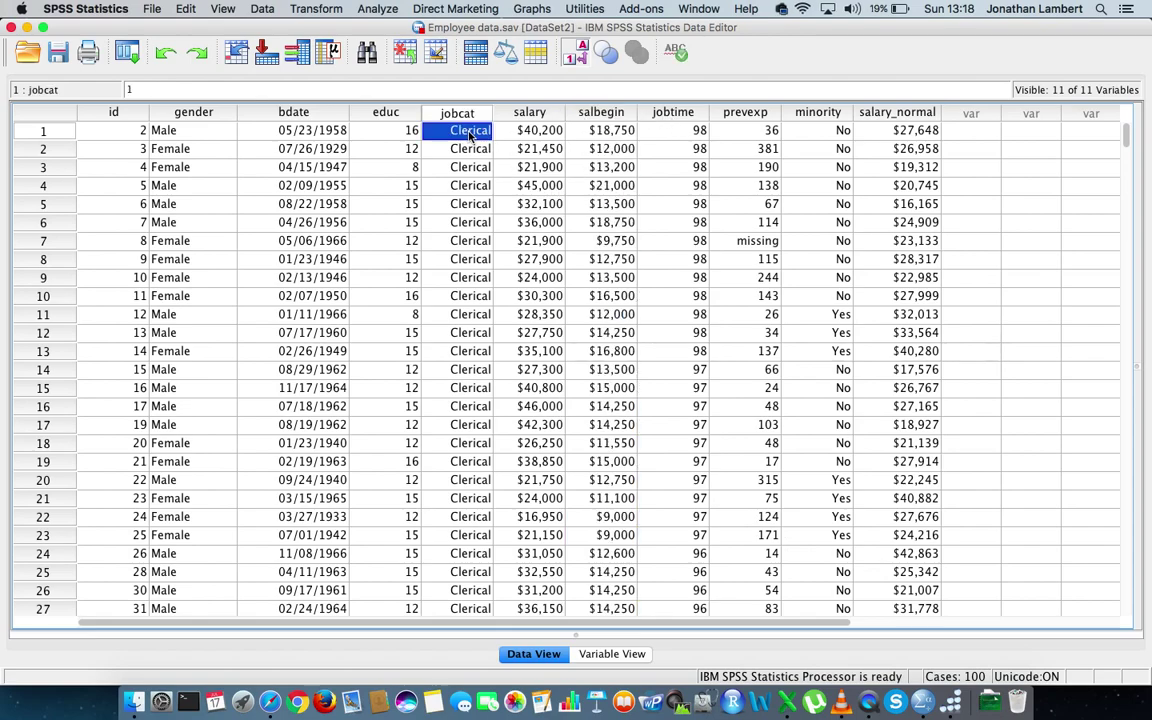
scroll(474, 141, down, 20)
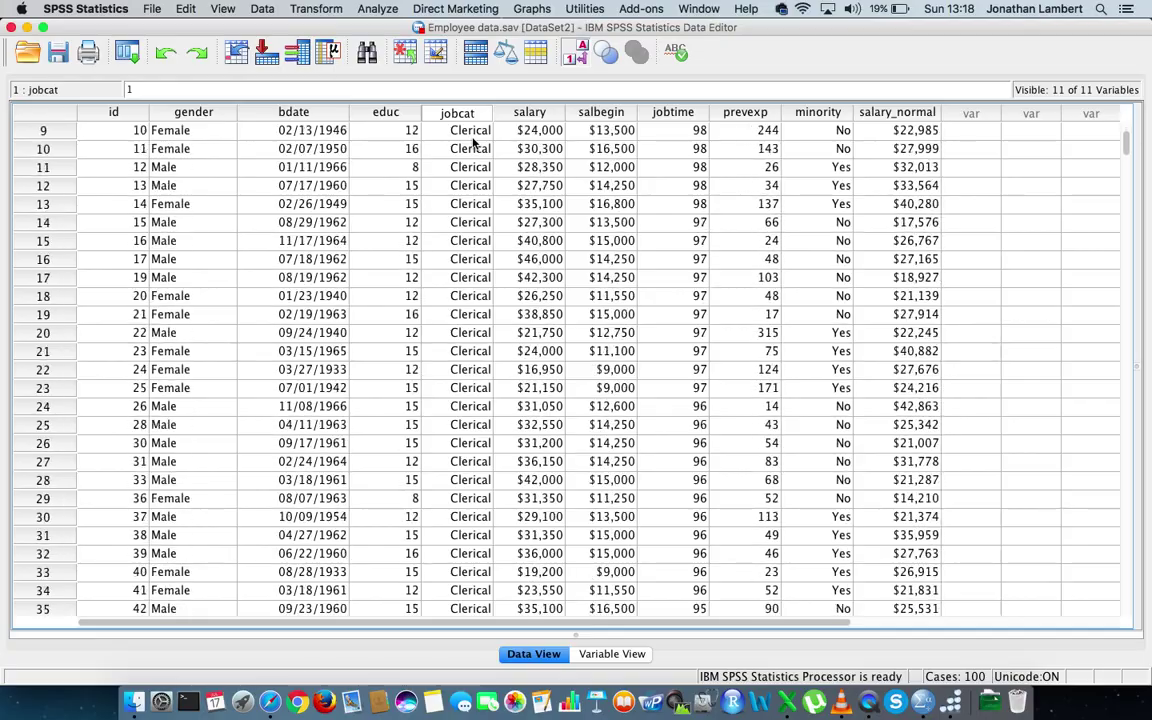
scroll(474, 141, down, 20)
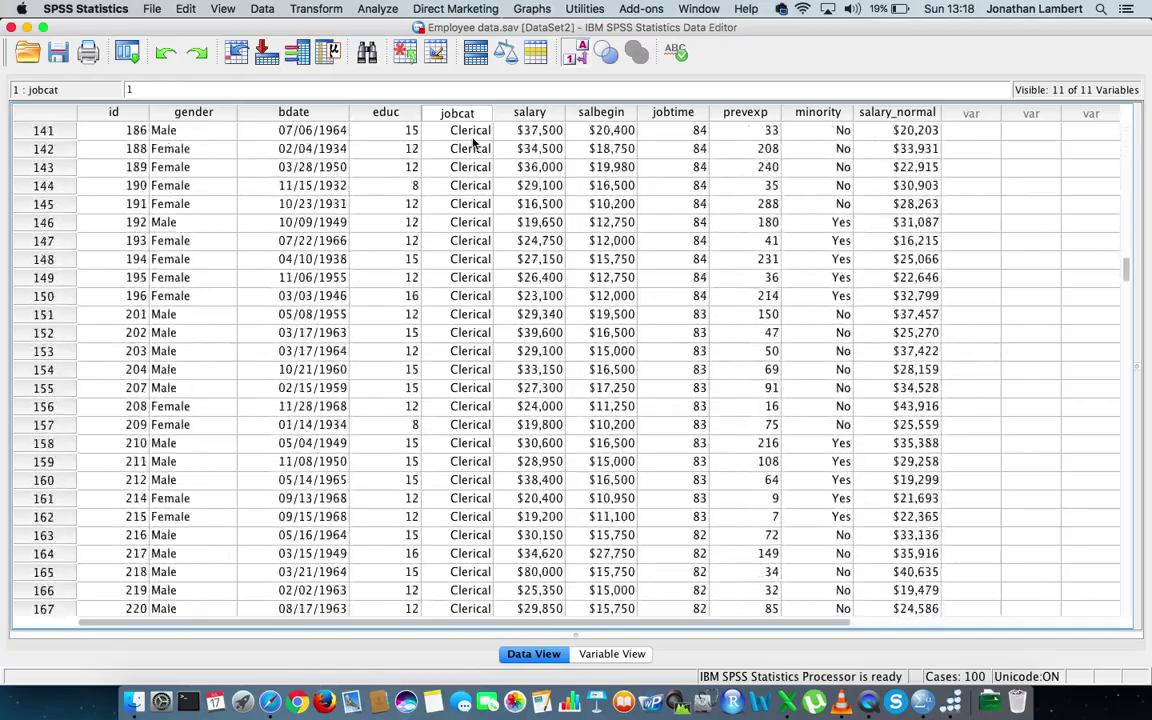
scroll(474, 141, down, 20)
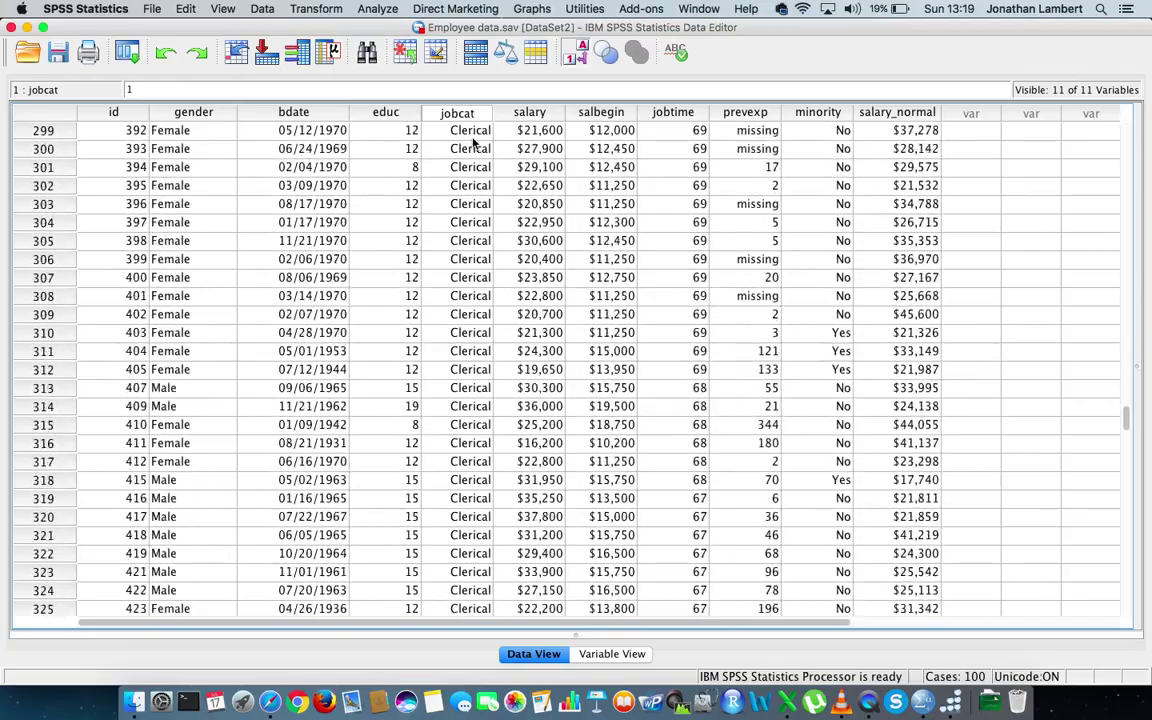
scroll(474, 141, up, 4)
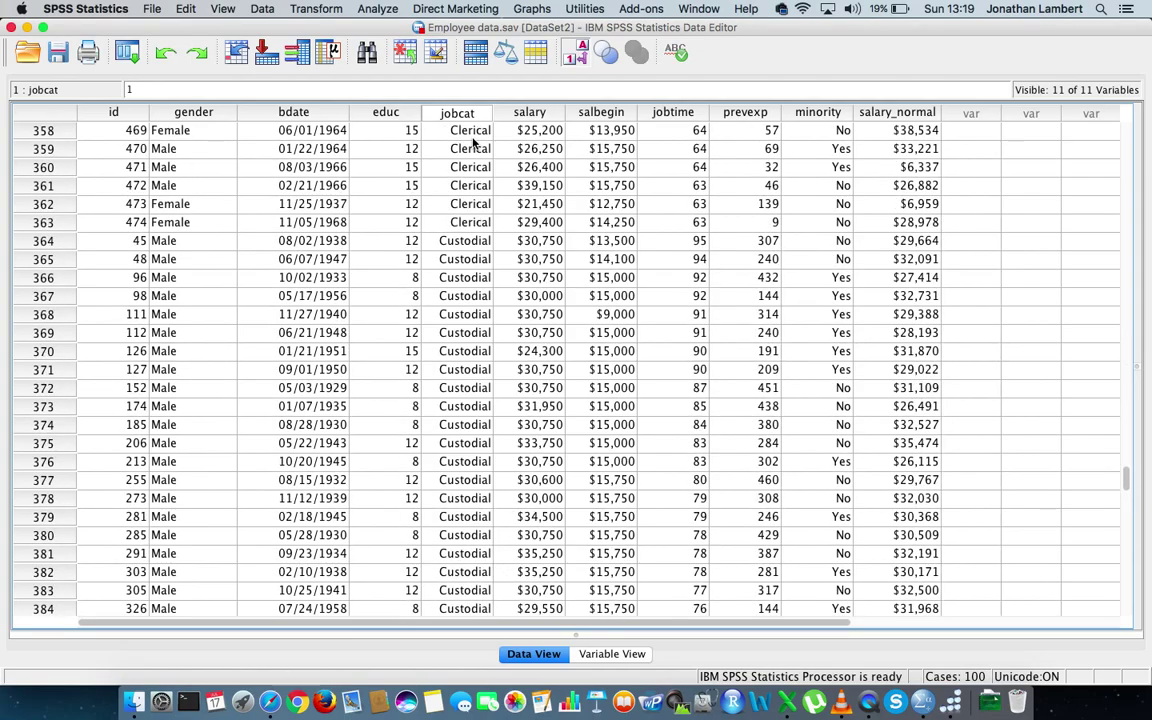
scroll(481, 275, down, 8)
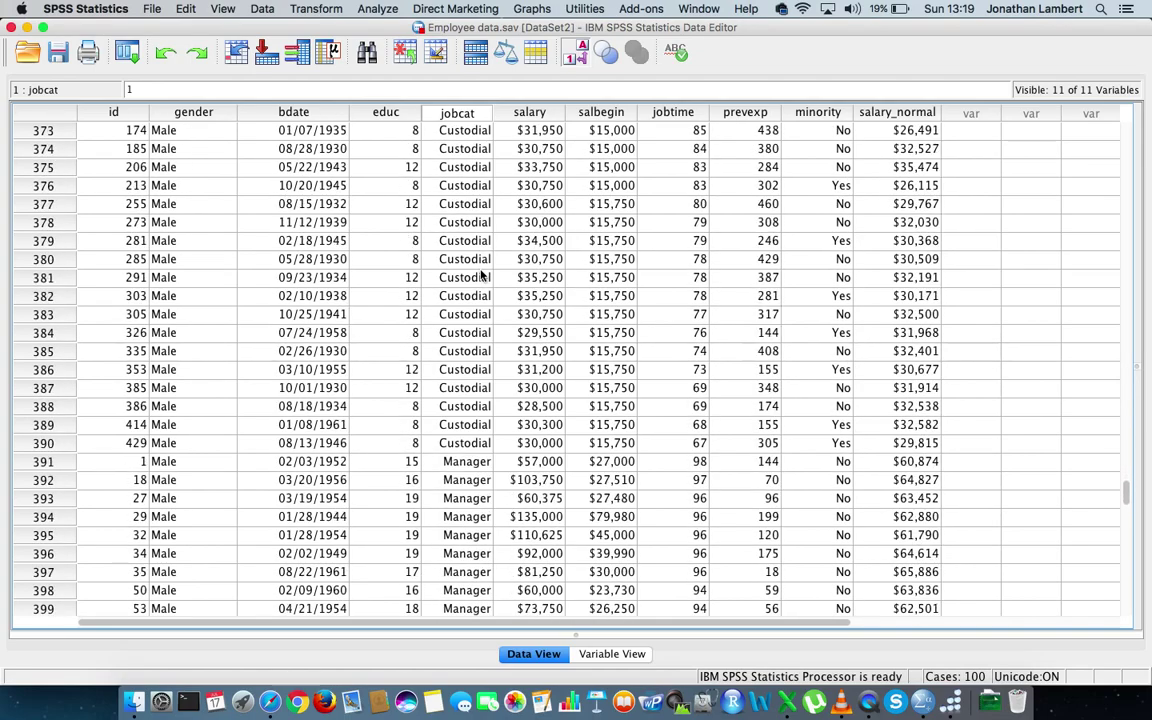
scroll(481, 275, down, 3)
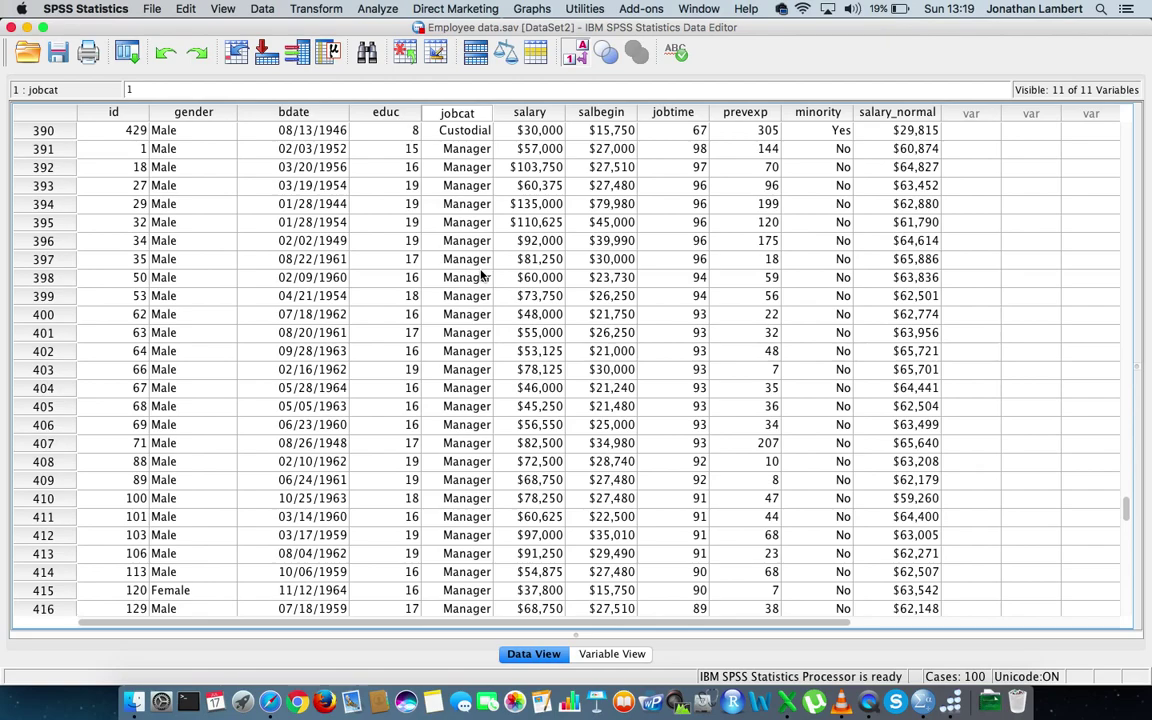